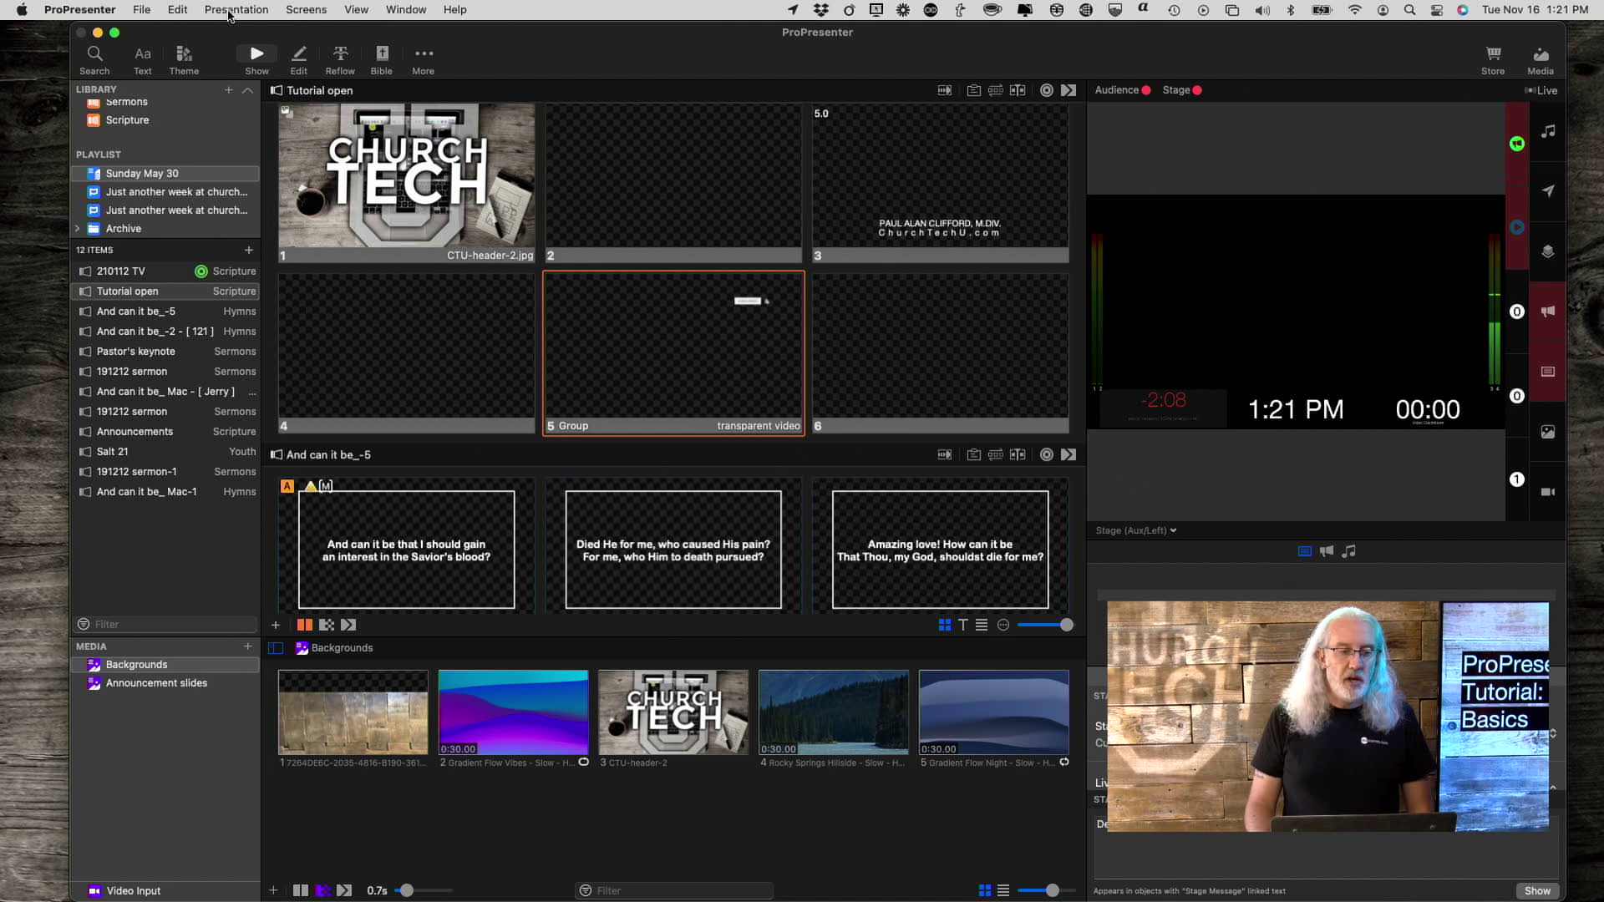
- Open the ProPresenter menu in the macOS menu bar
click(70, 10)
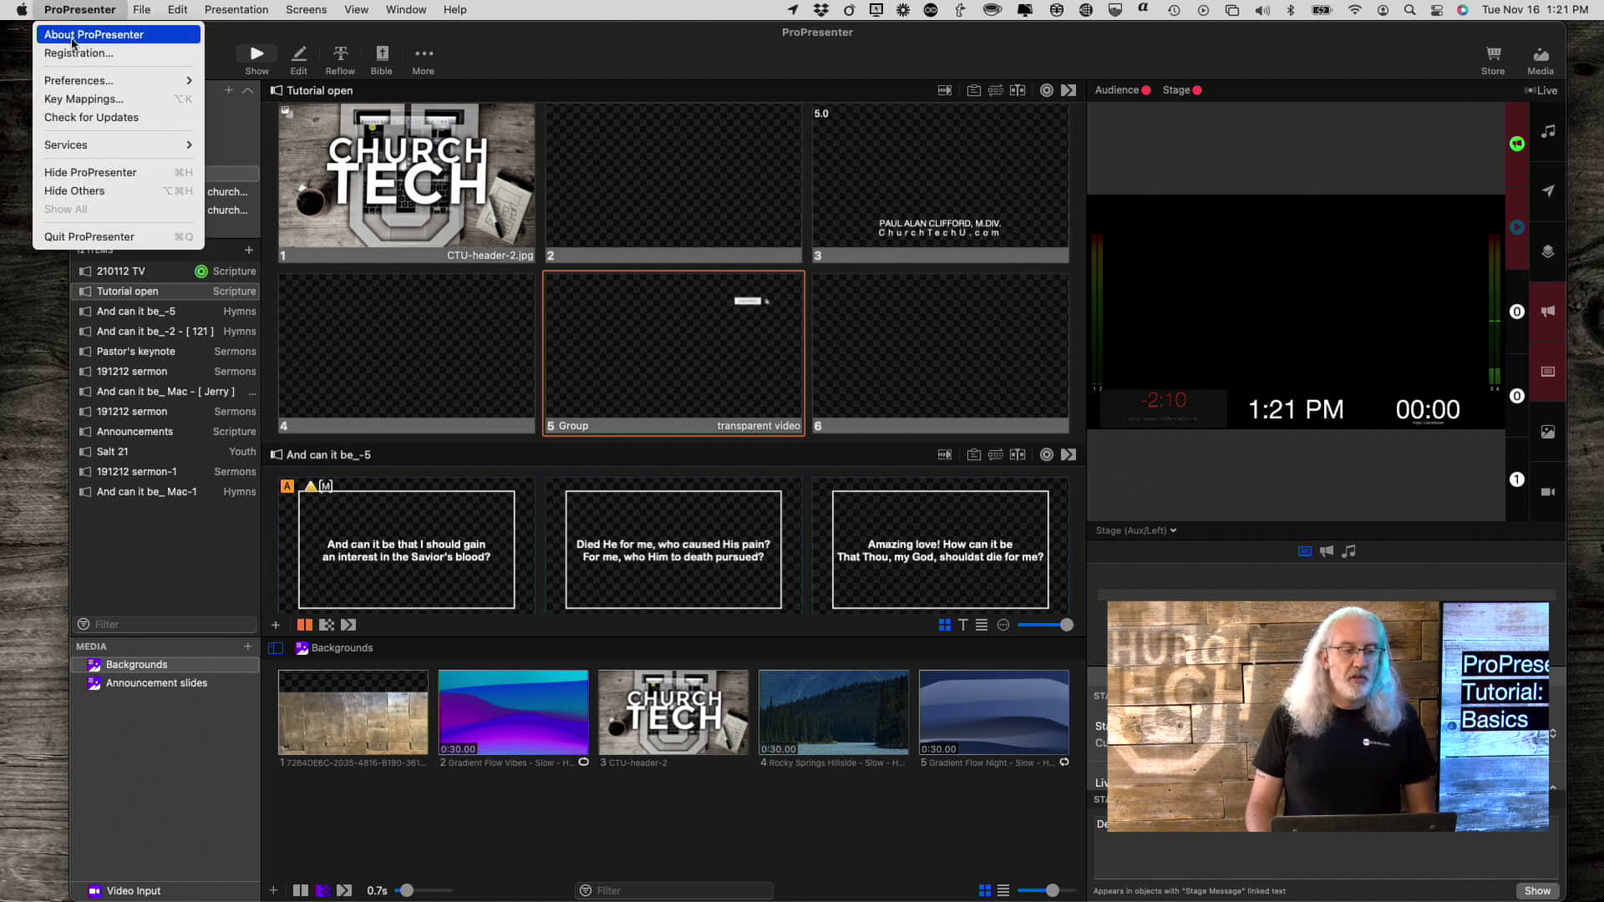
- Go to ProPresenter > Preferences > Services
mouse_move(83, 80)
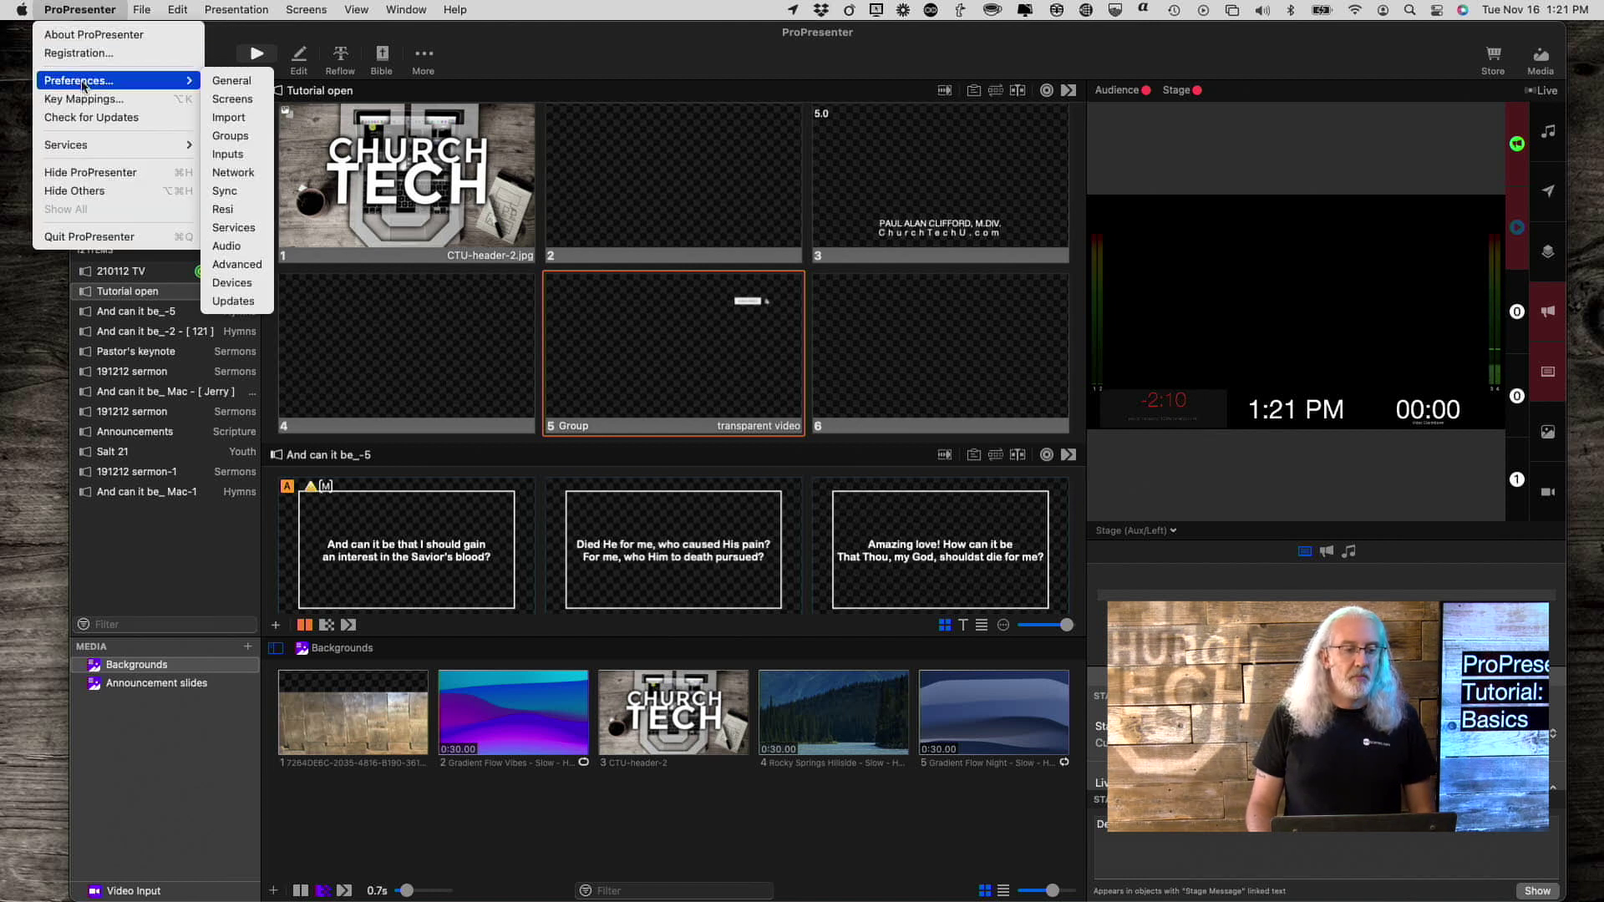
click(235, 233)
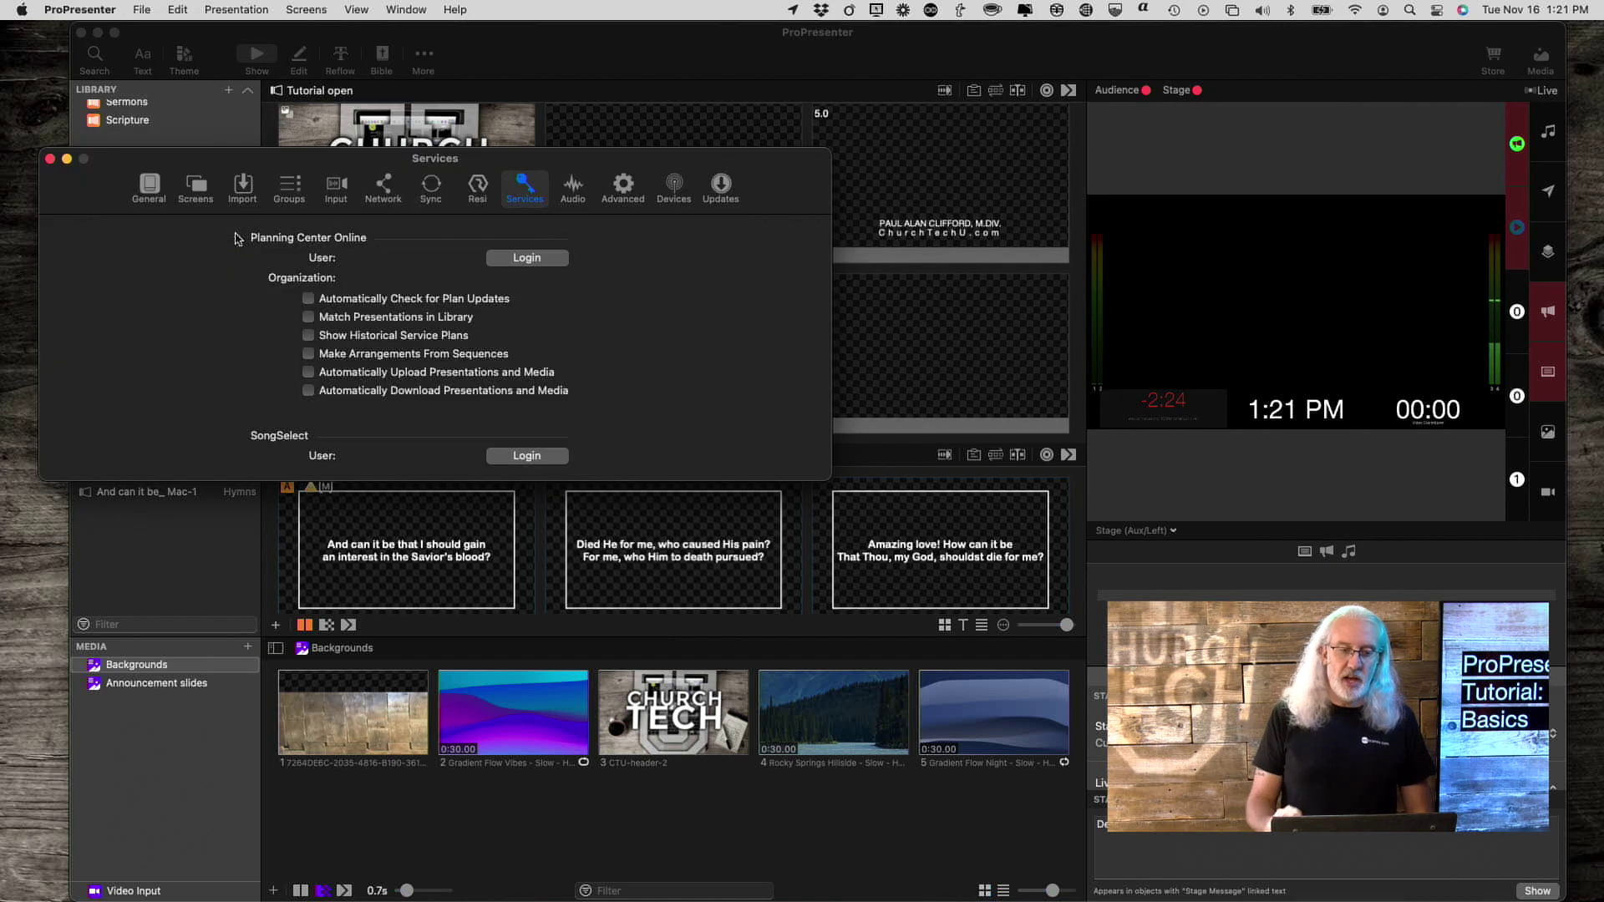
- Start the Planning Center Online login, enter the account e-mail, and clear a stray password character
click(517, 259)
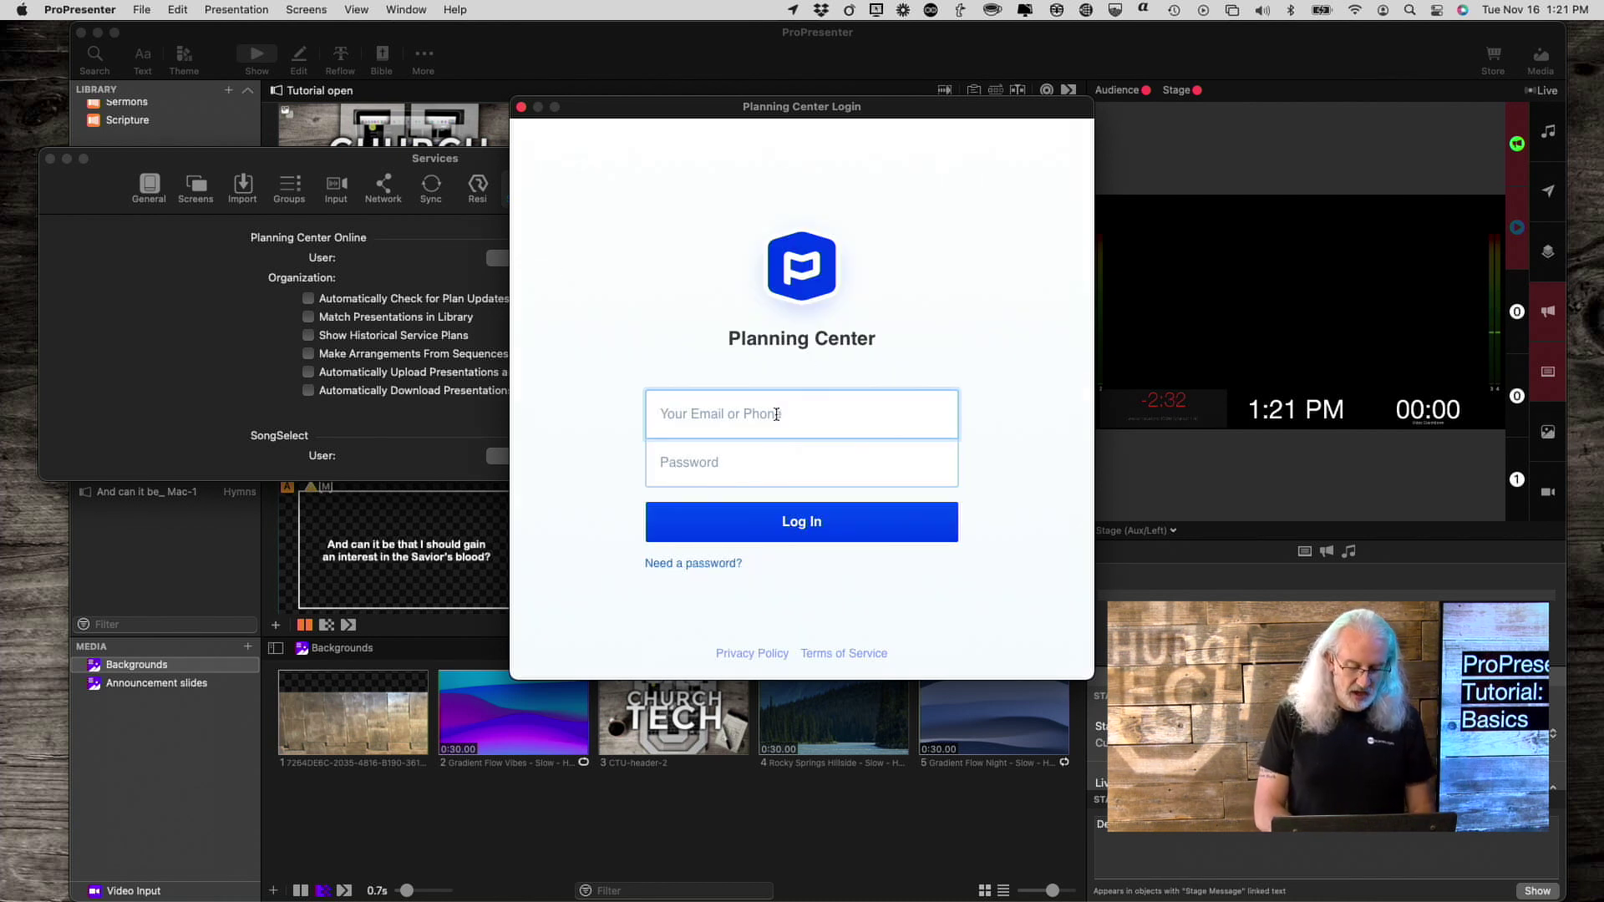
text(;e)
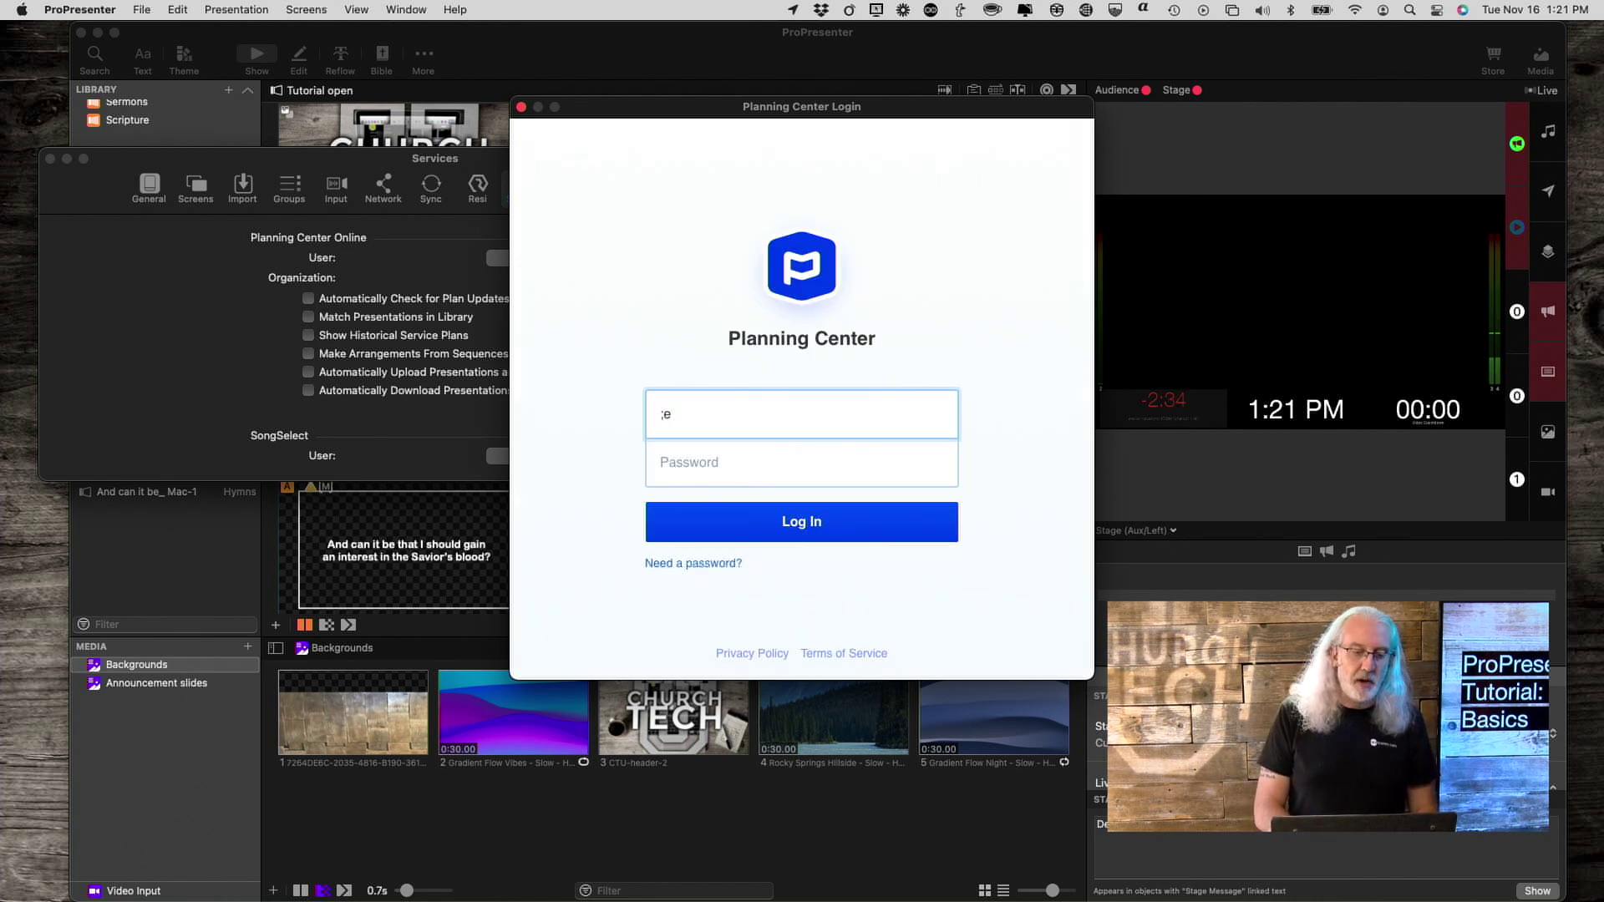
key(Tab)
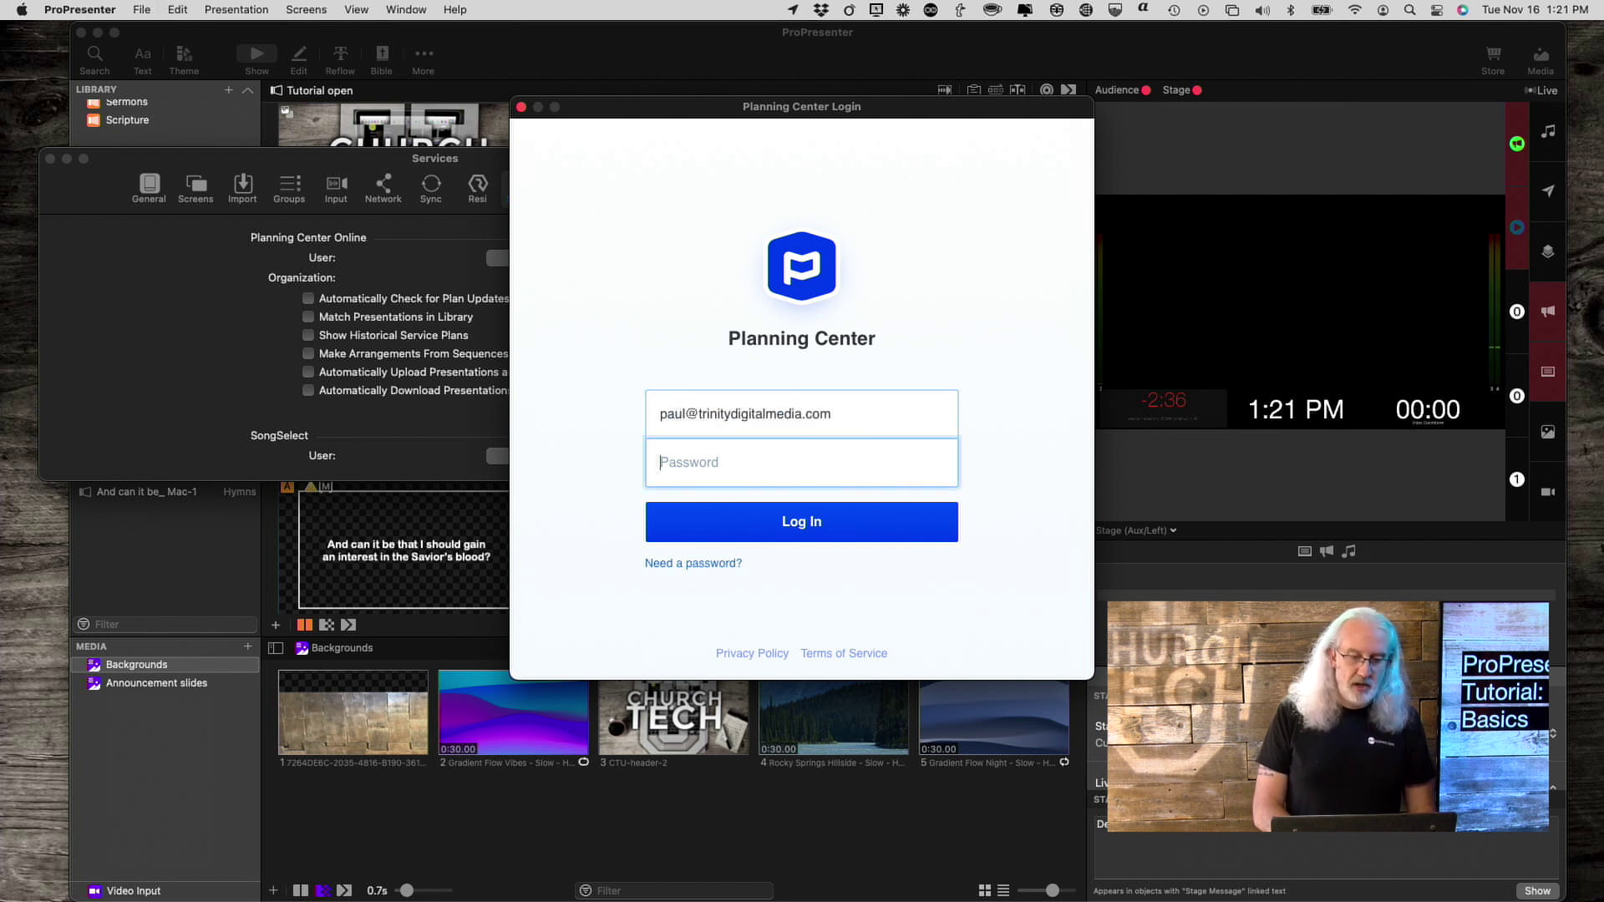
text(;)
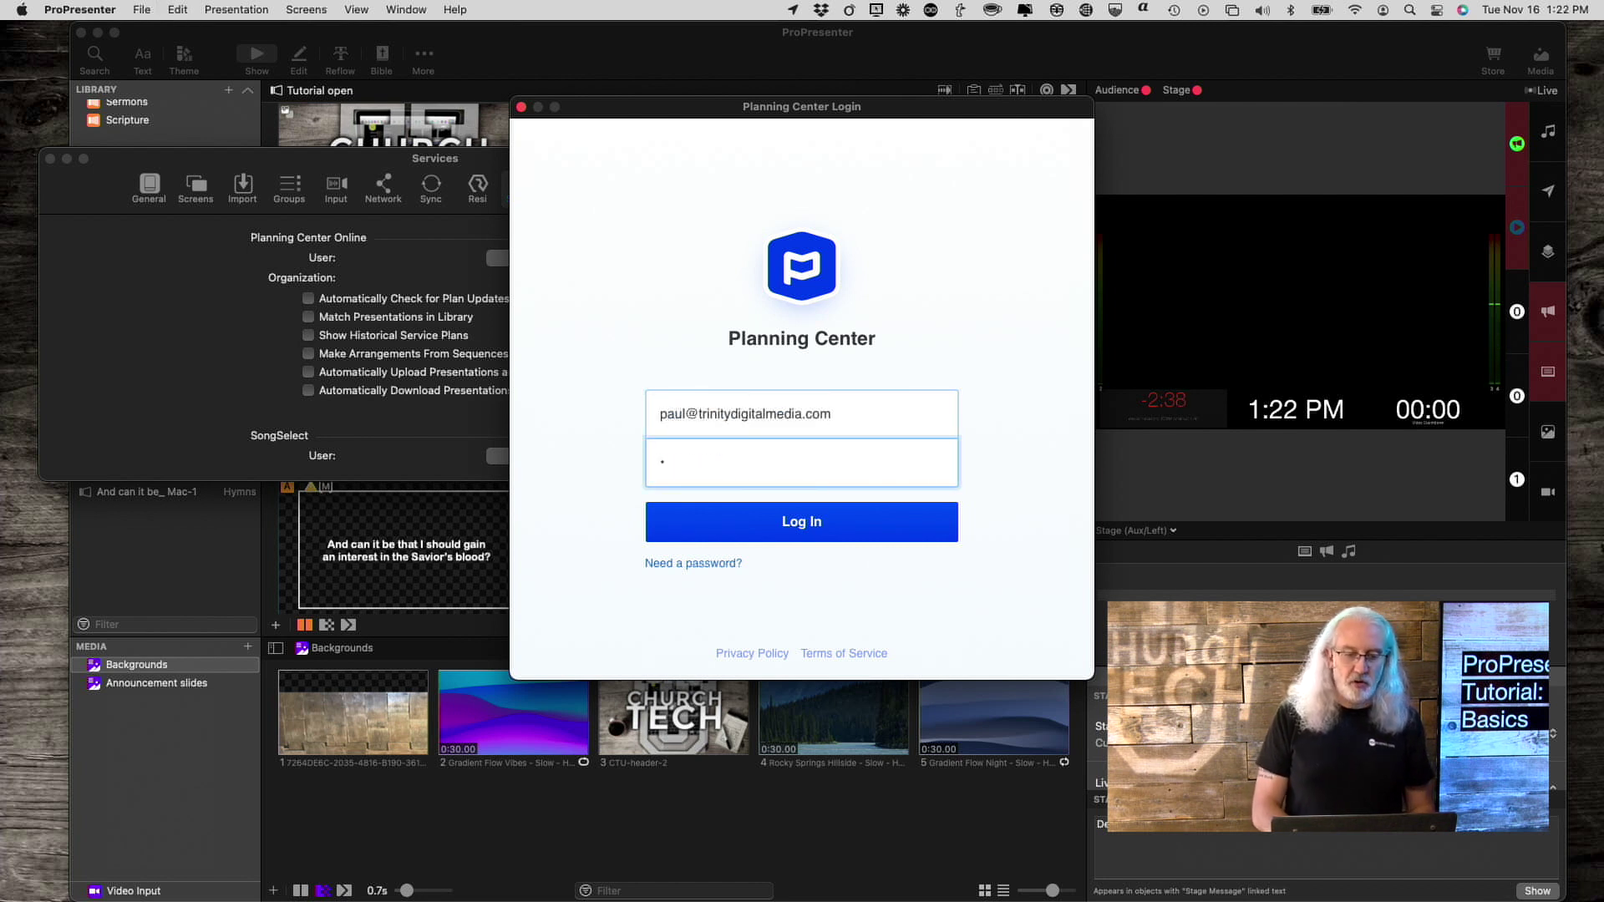
key(BackSpace)
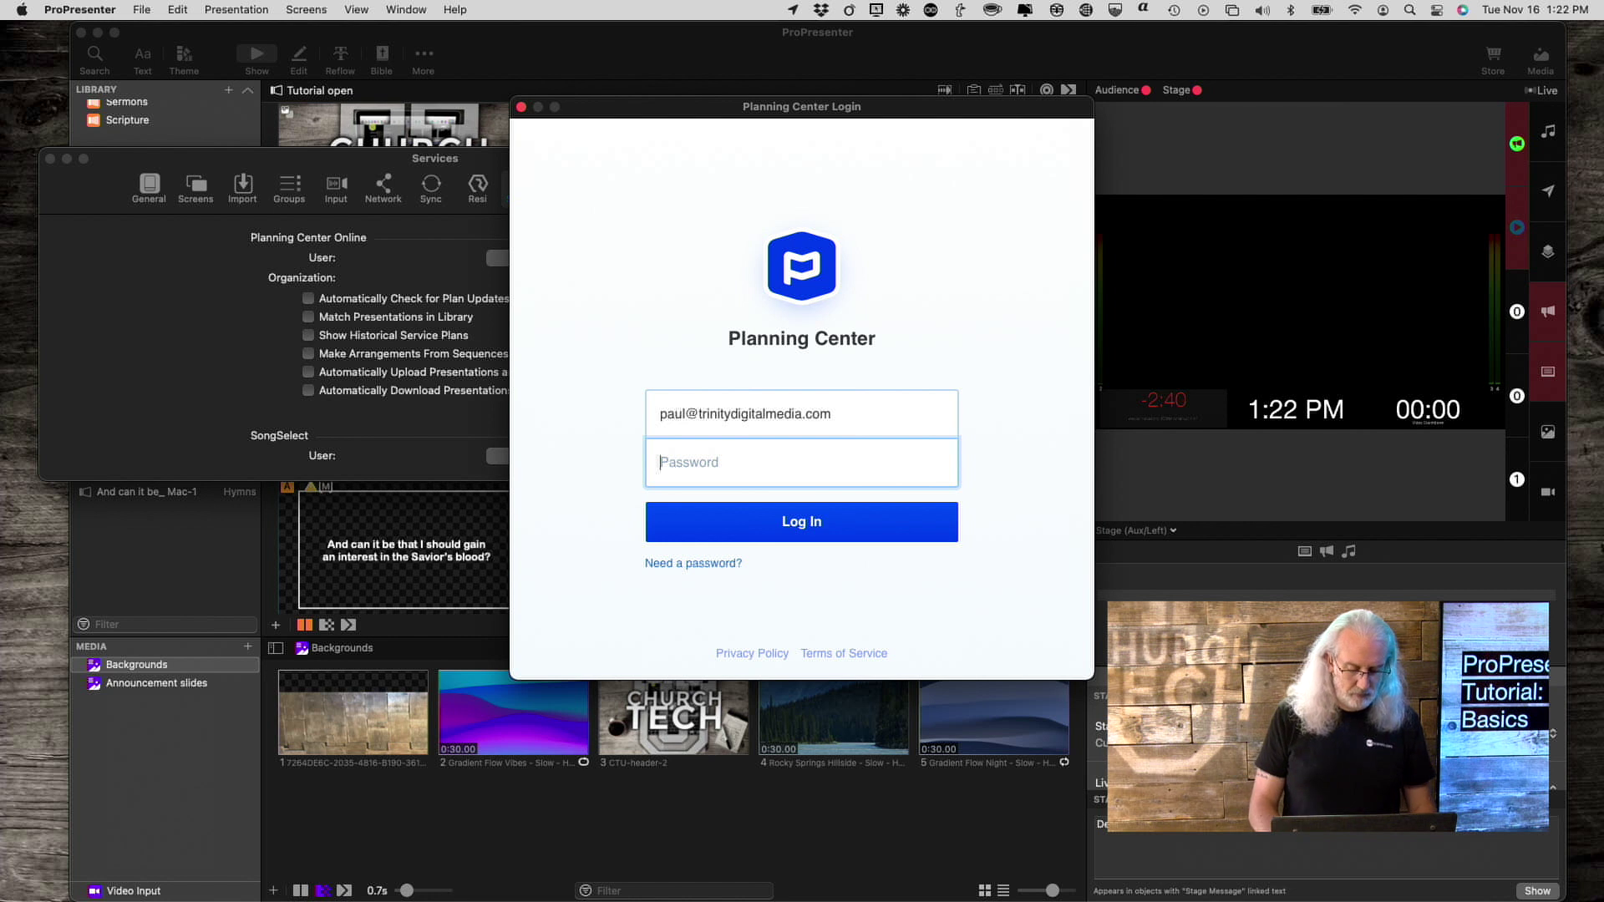
key(super+z)
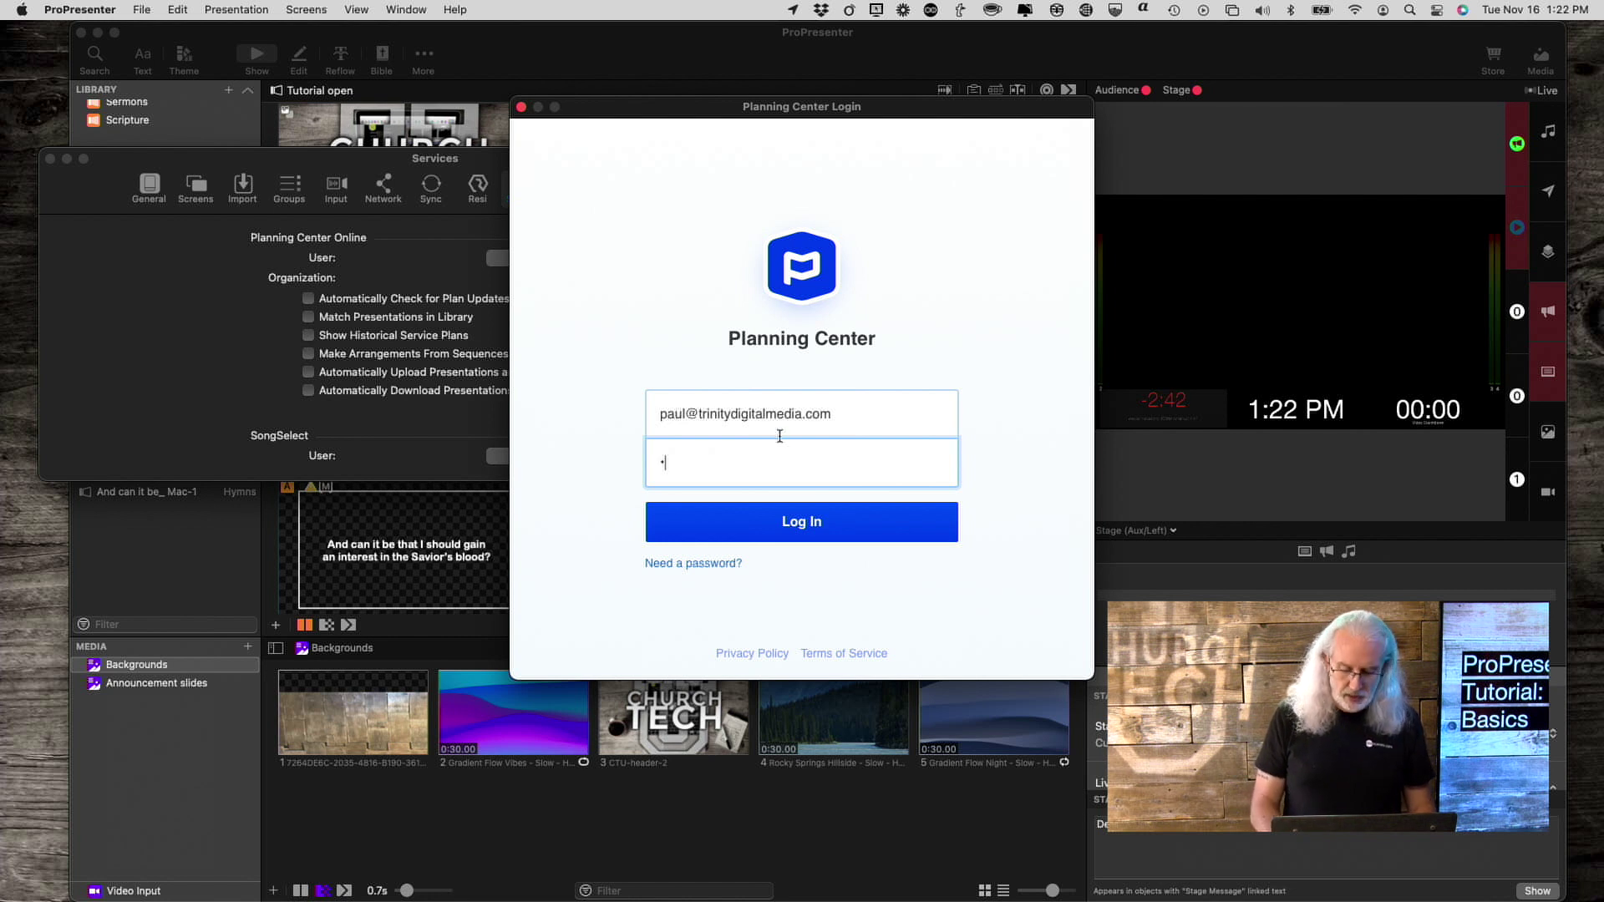
key(BackSpace)
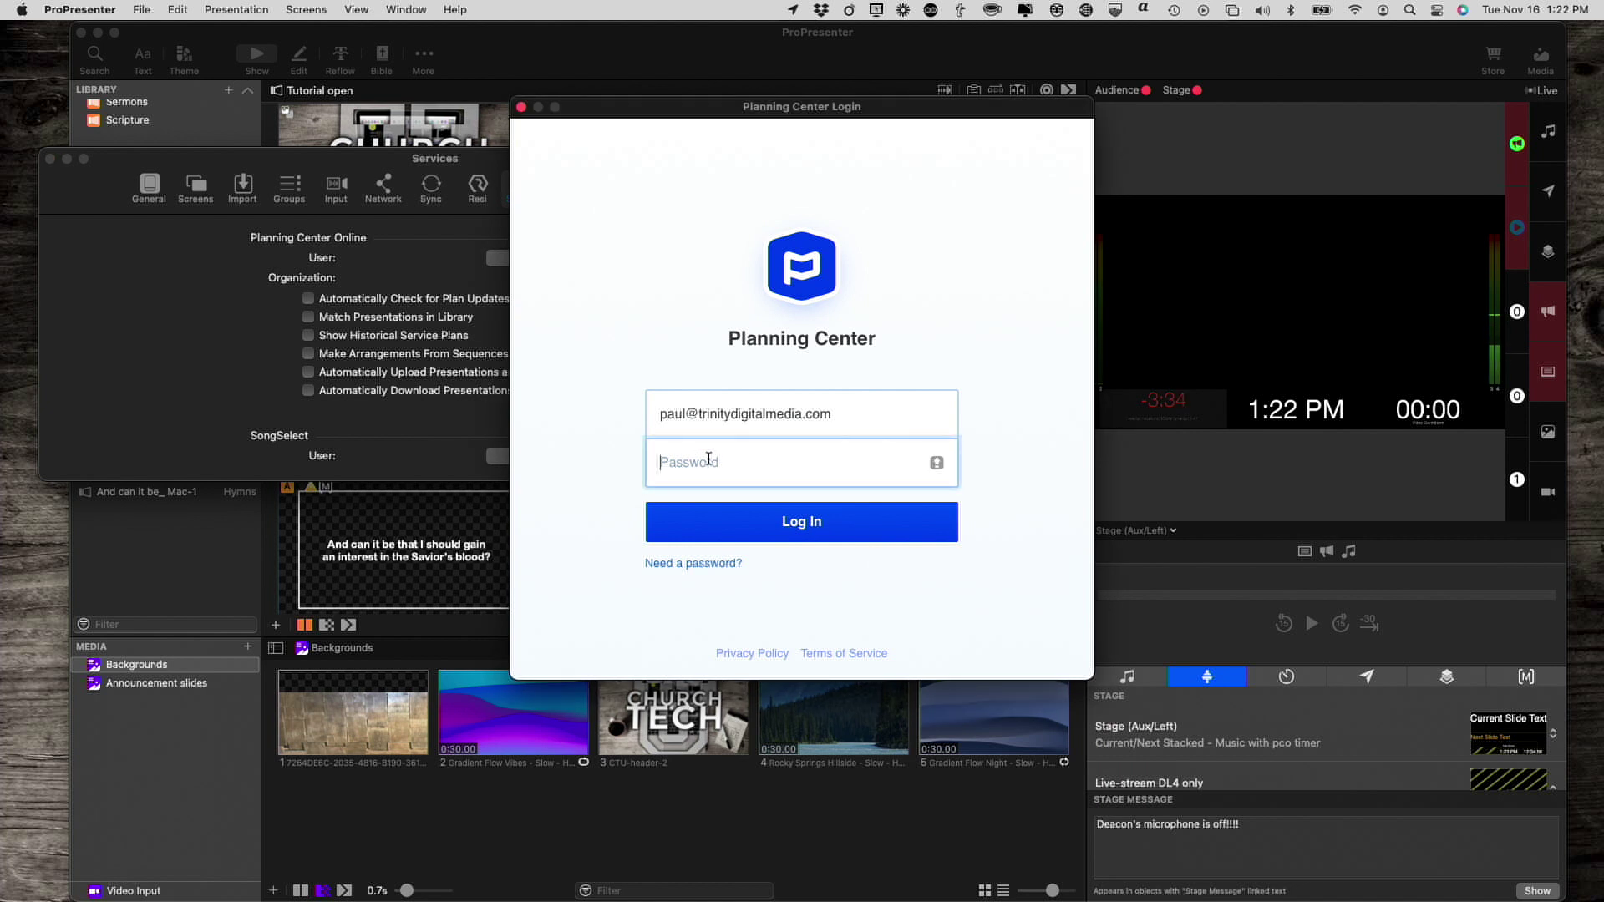
- Paste the saved account password, submit the login, and log in to the second organization
key(super+v)
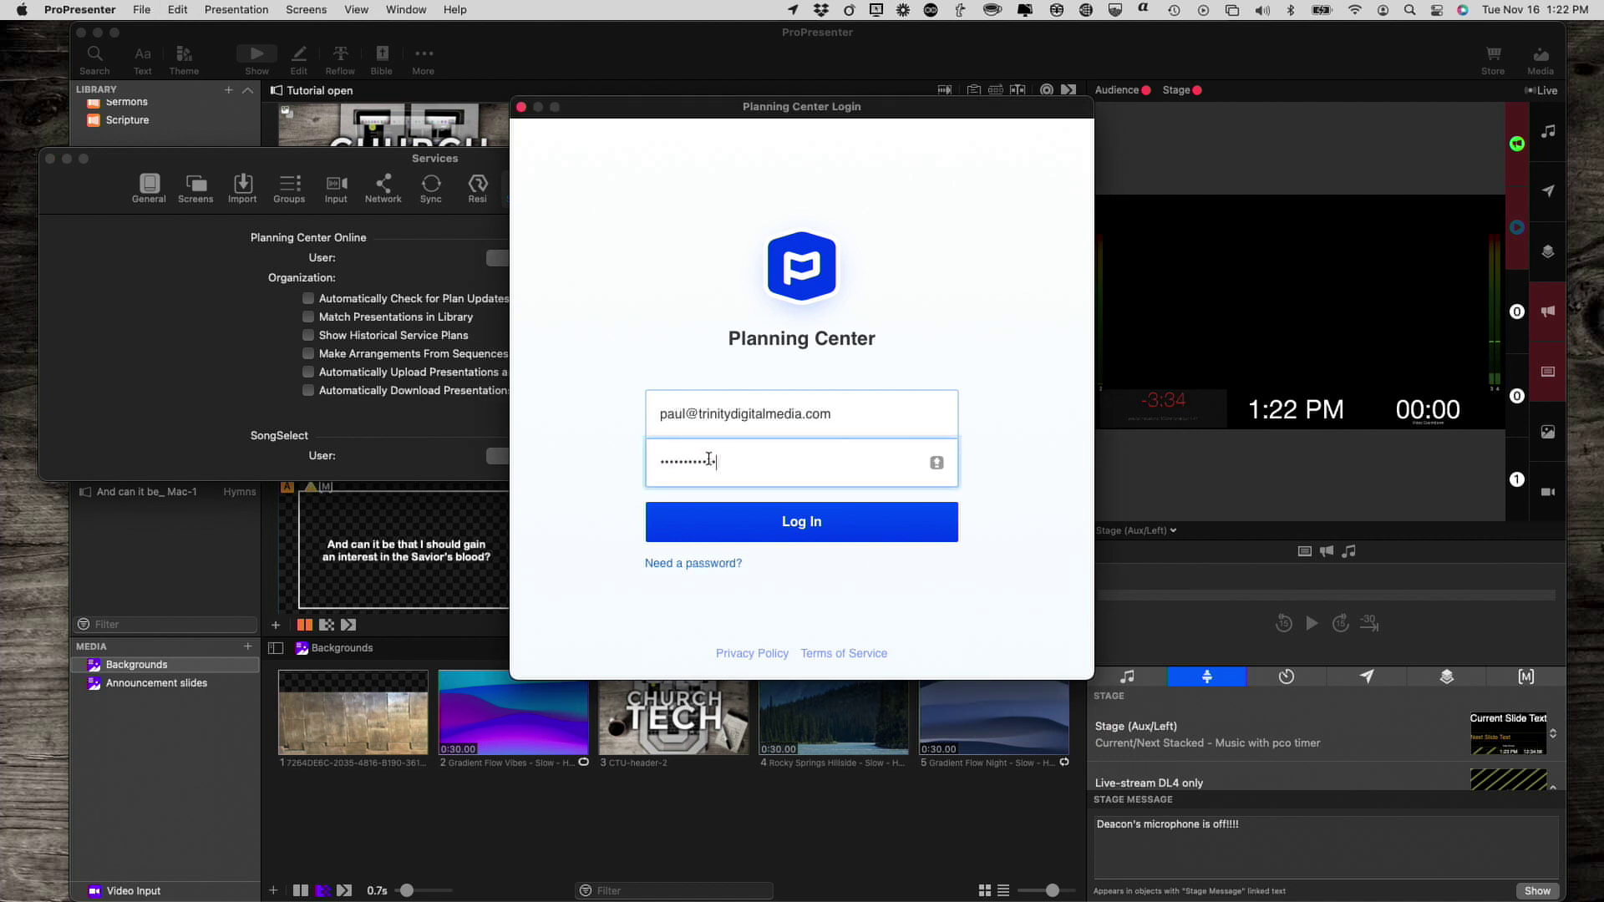
click(763, 530)
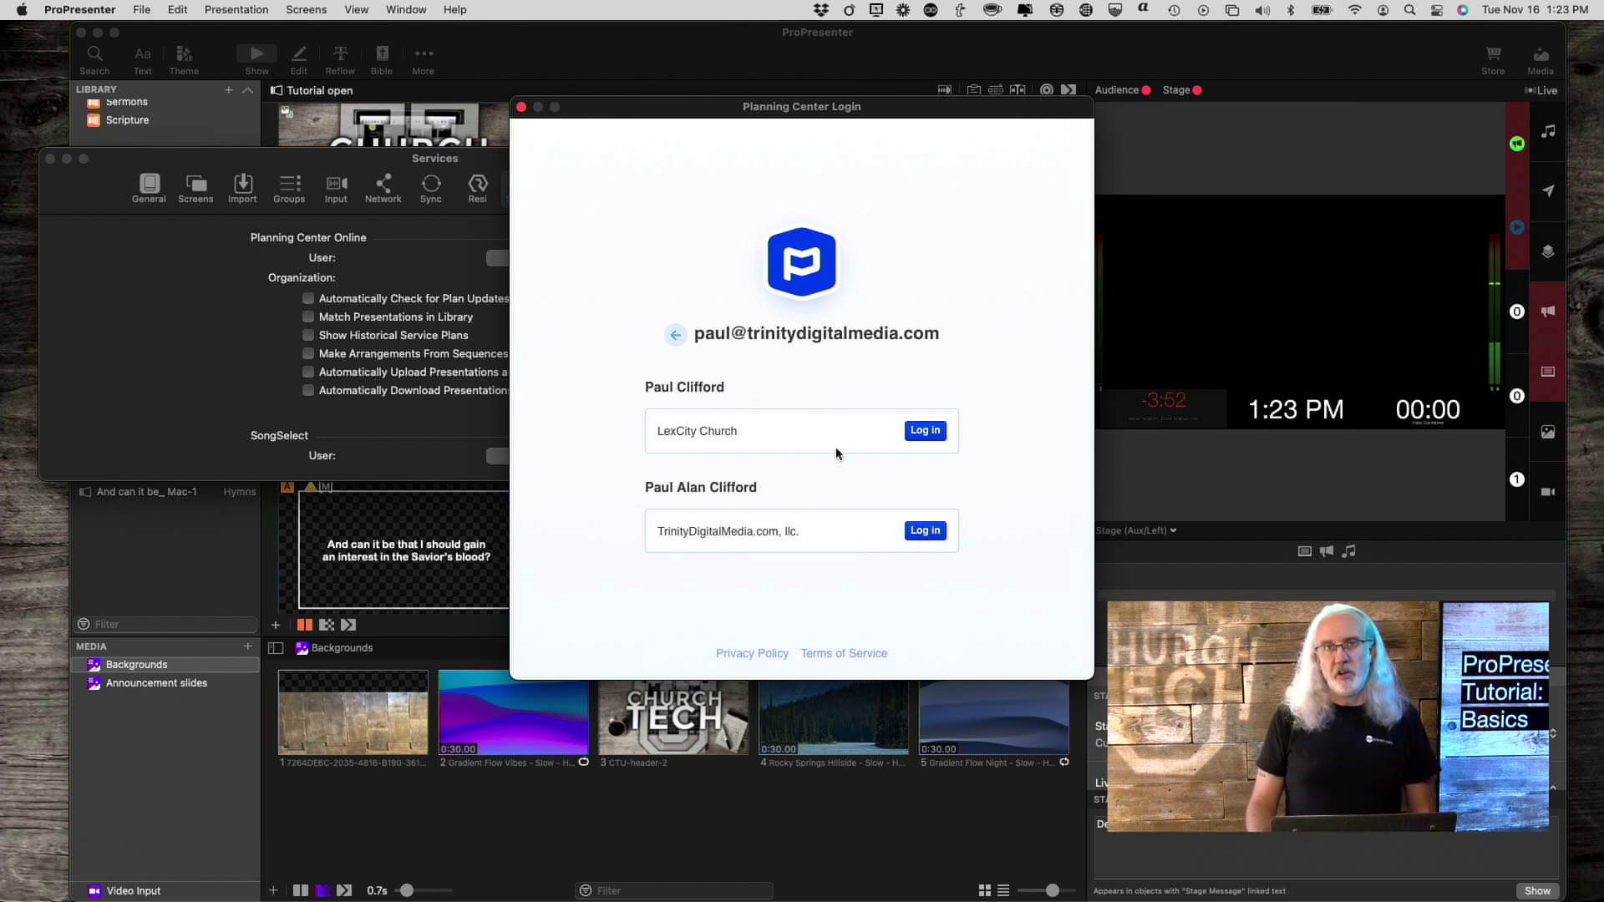
click(924, 530)
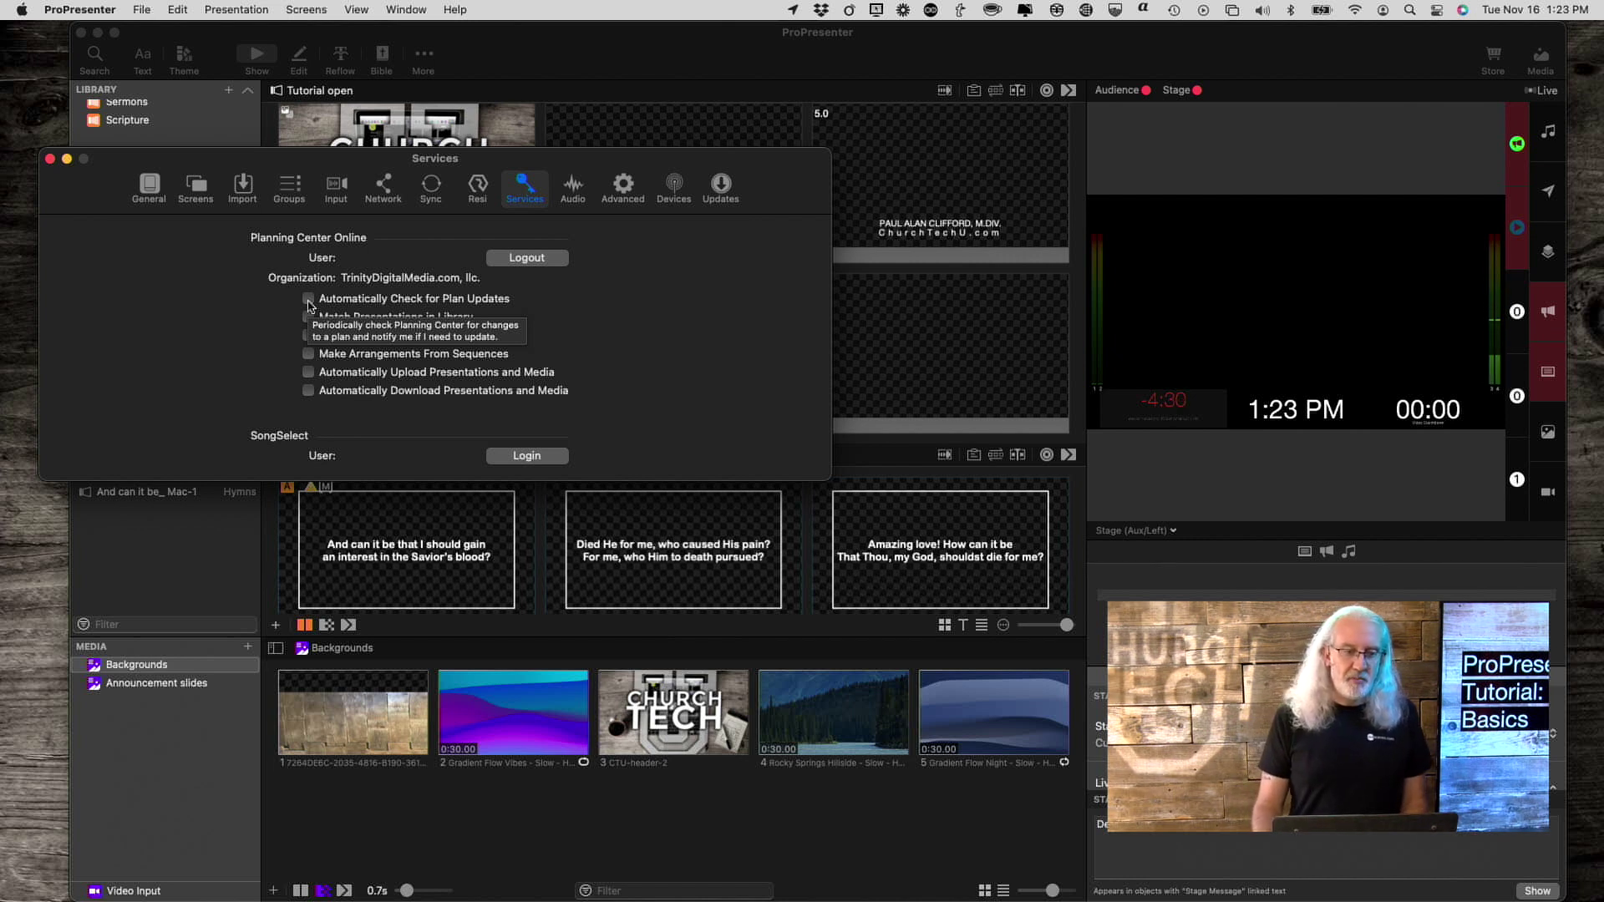
- Turn on Automatically Check for Plan Updates and Match Presentations in Library
click(308, 301)
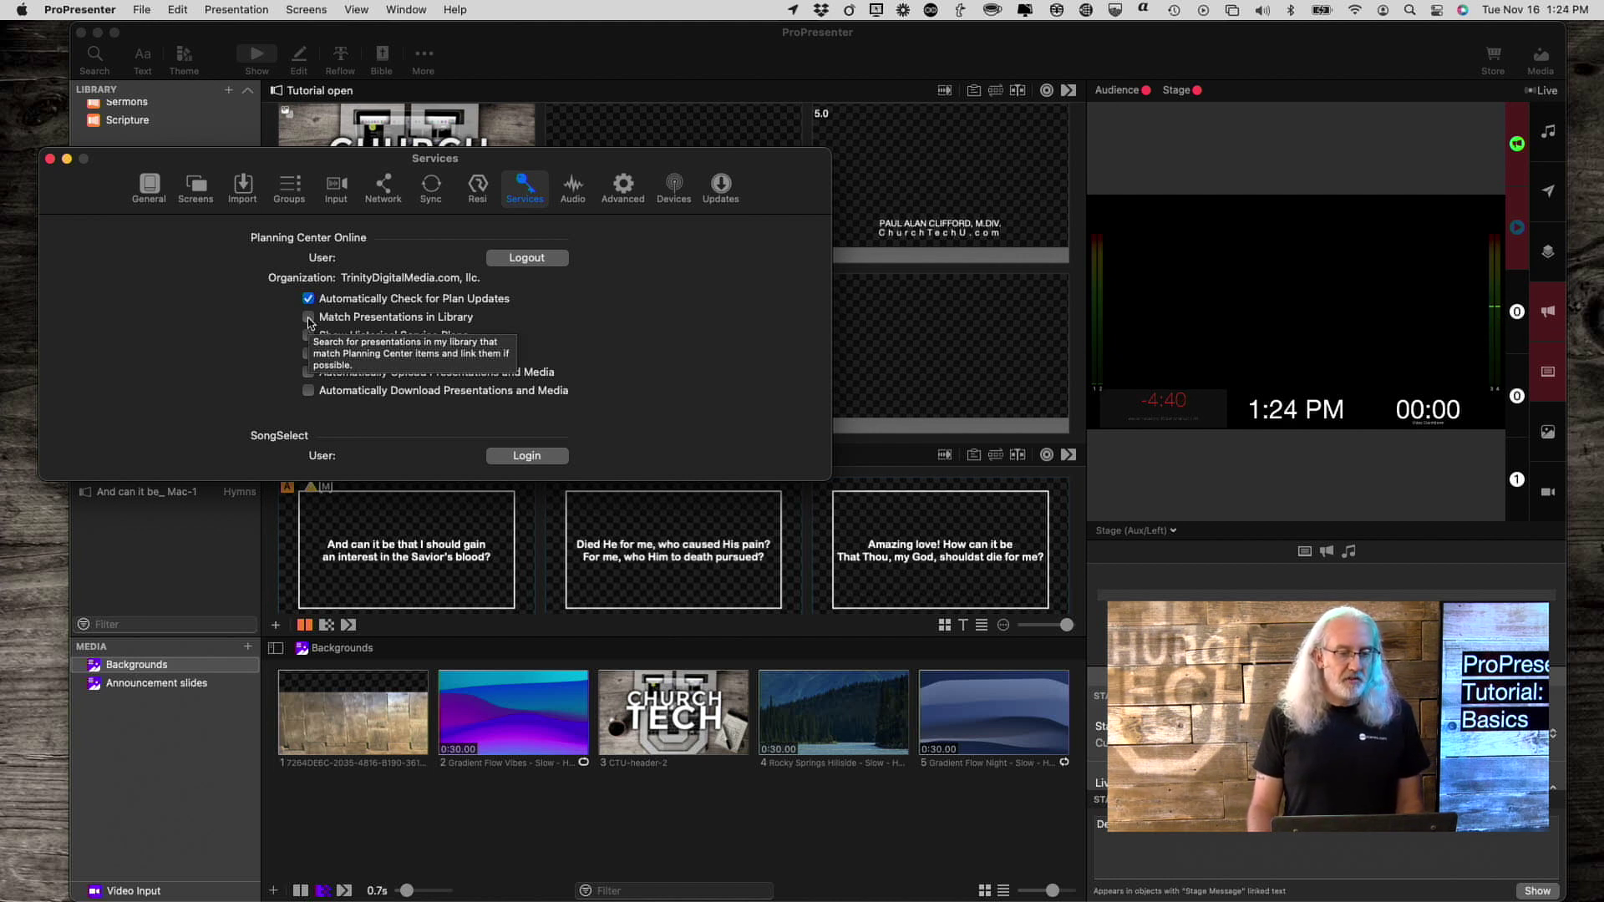
click(308, 317)
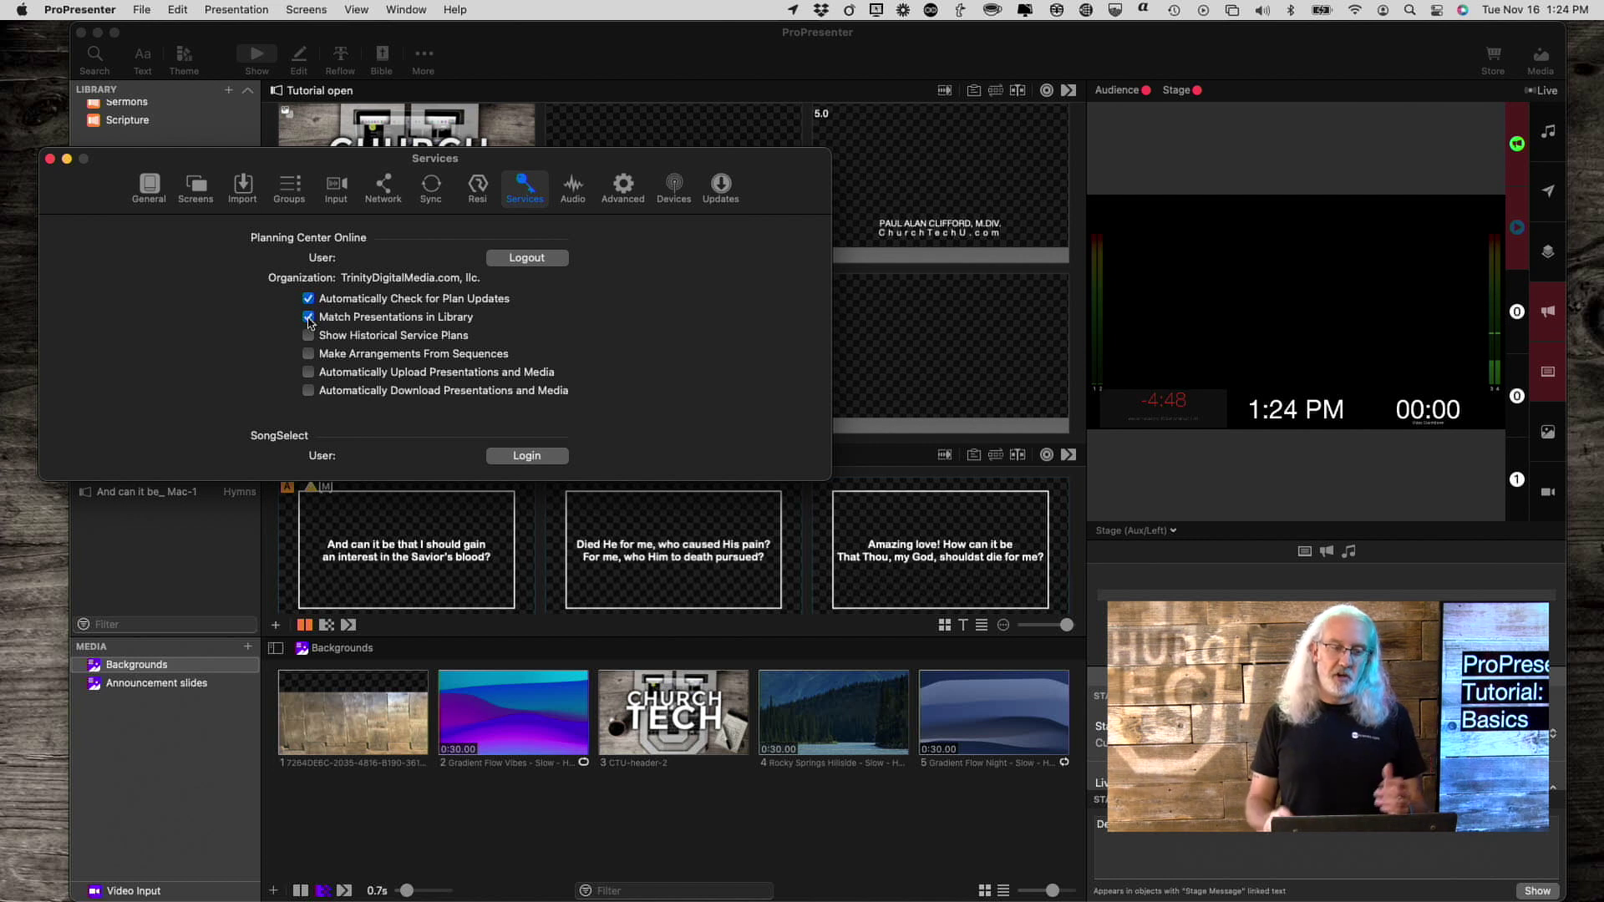
- Enable Show Historical Service Plans, Make Arrangements From Sequences, and automatic upload and download of presentations and media
click(308, 336)
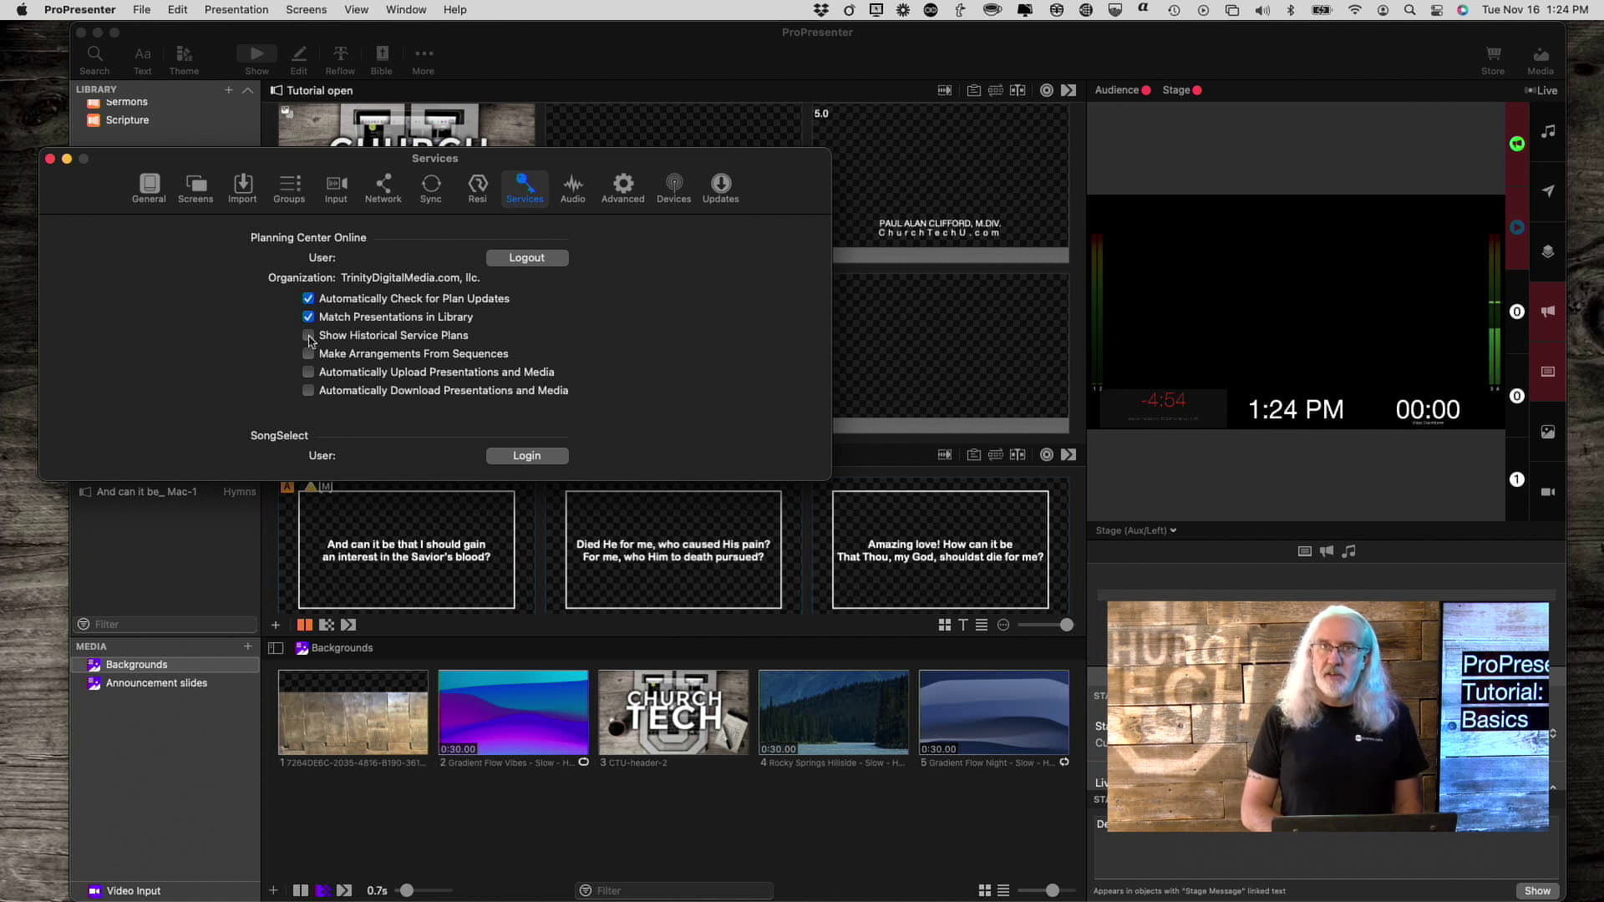
click(308, 336)
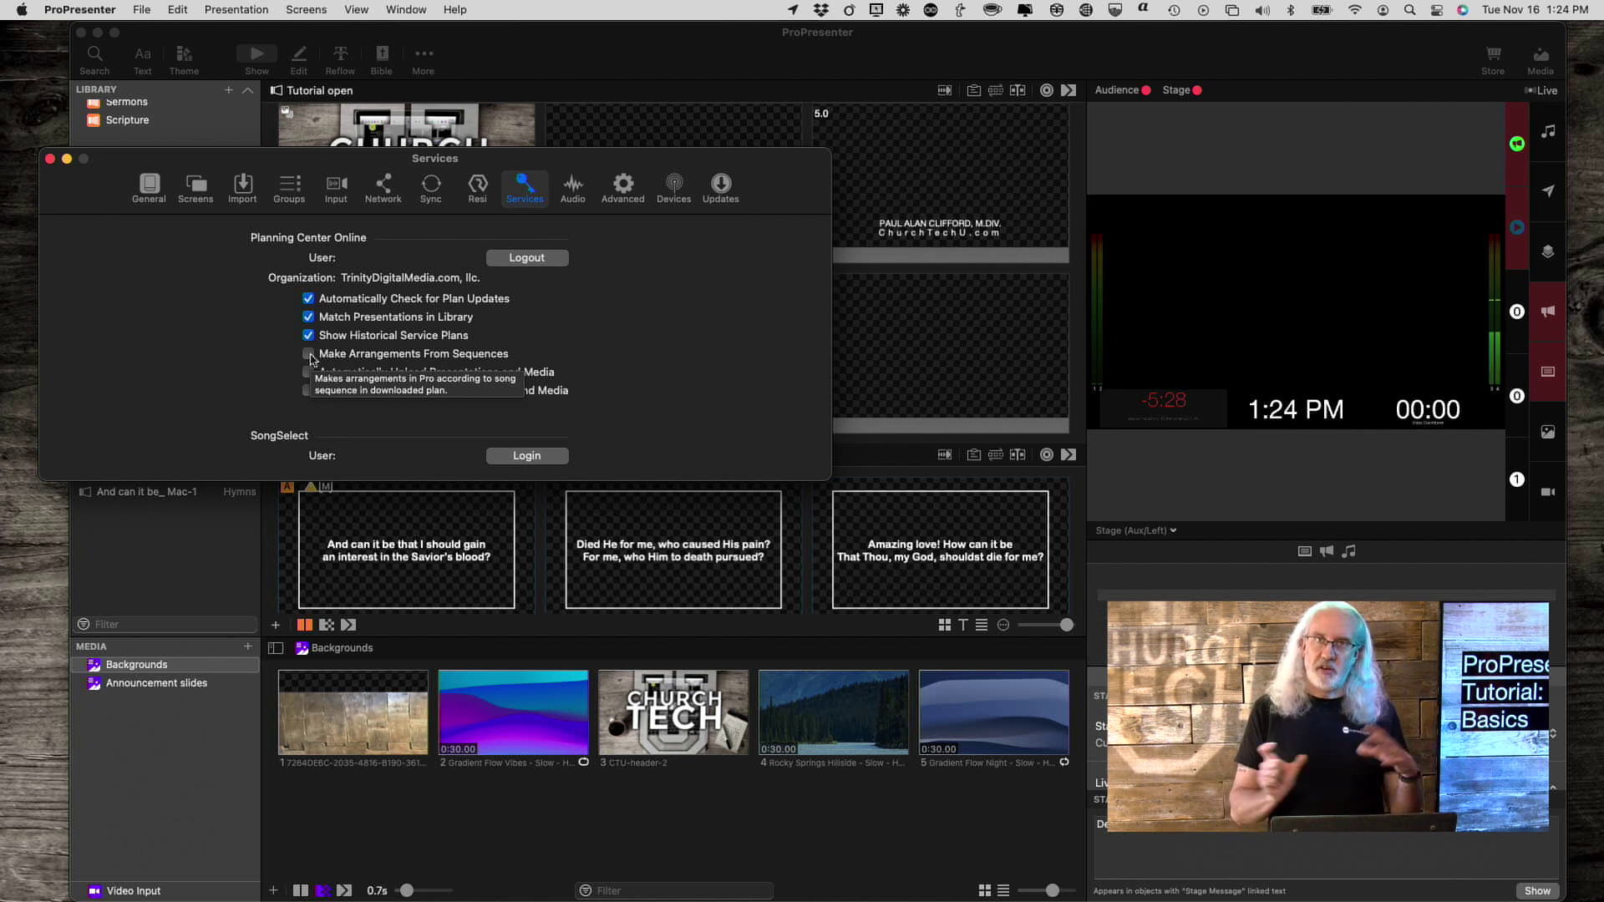
click(310, 357)
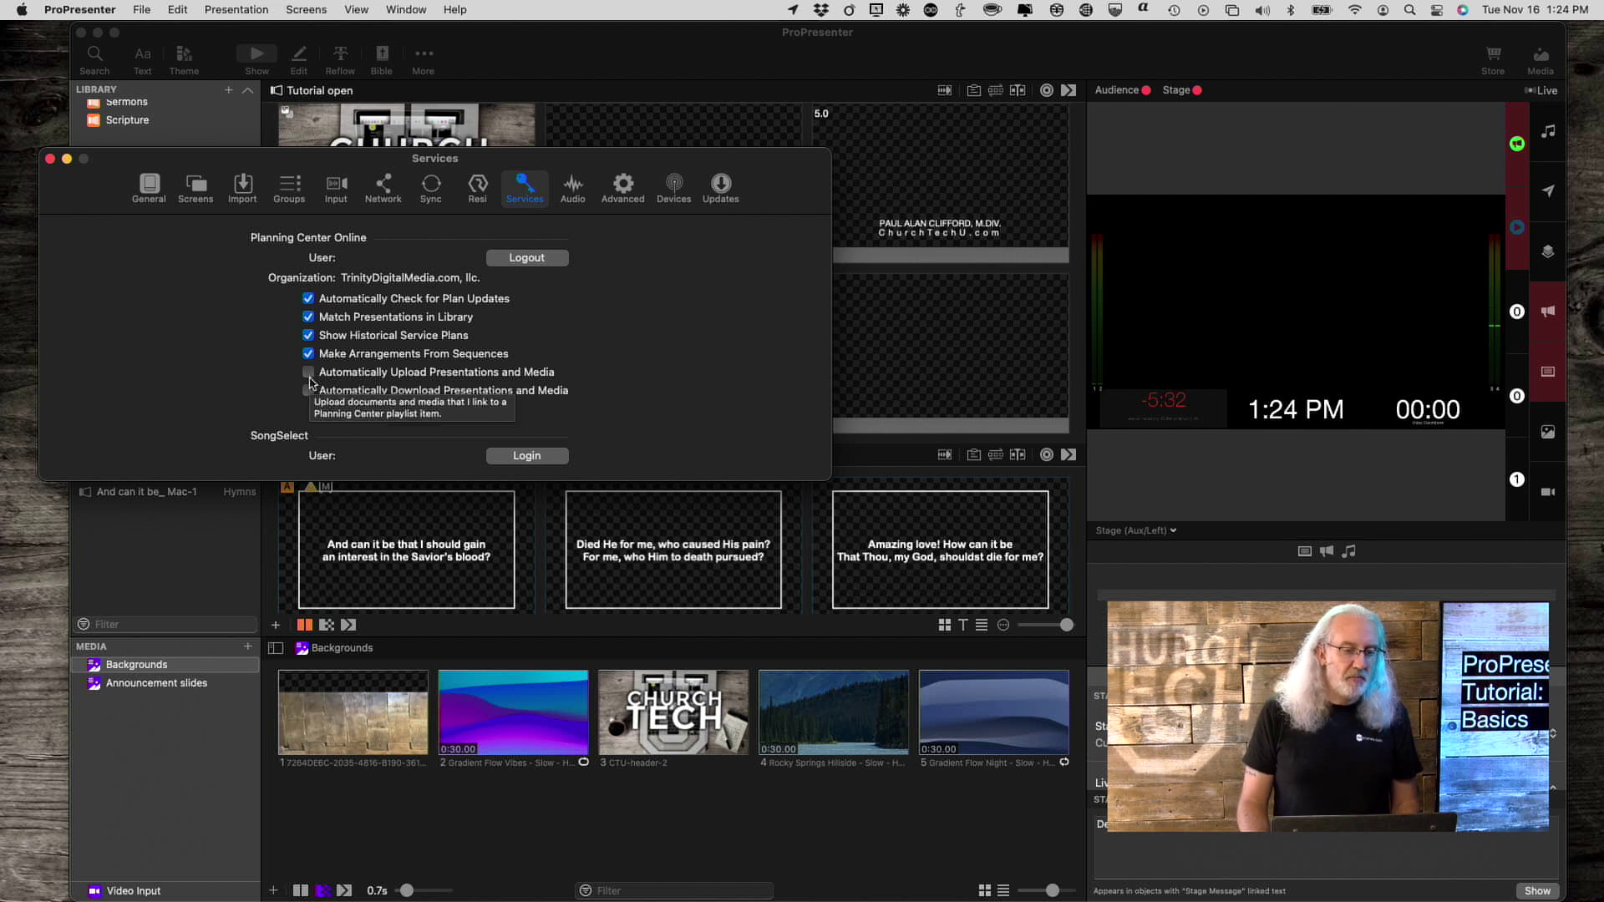
click(309, 376)
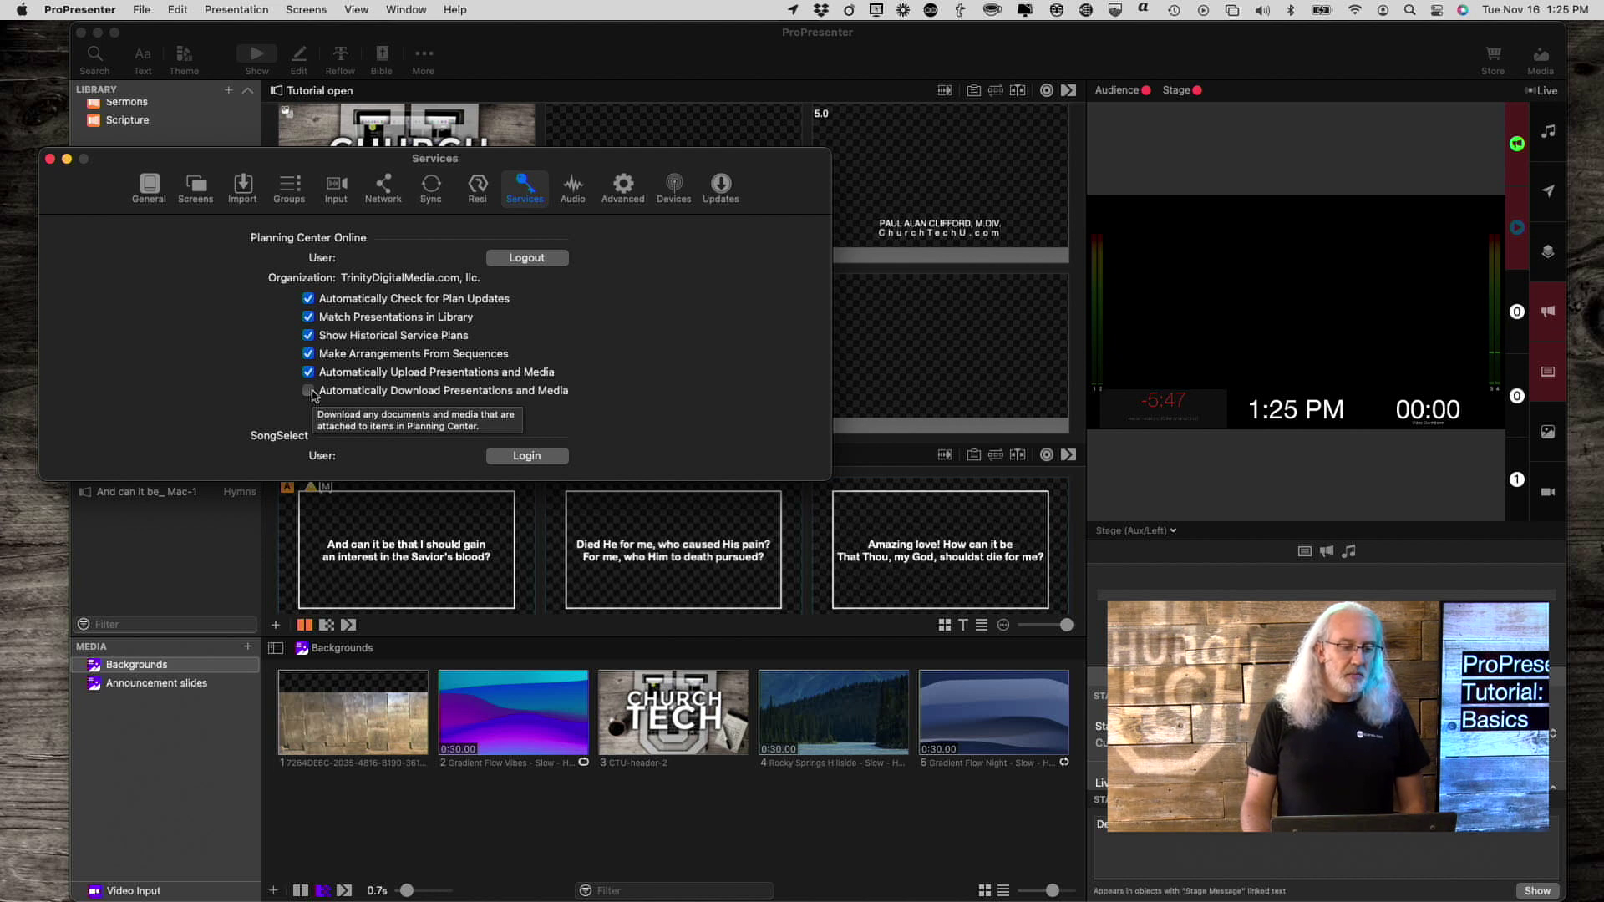
click(309, 391)
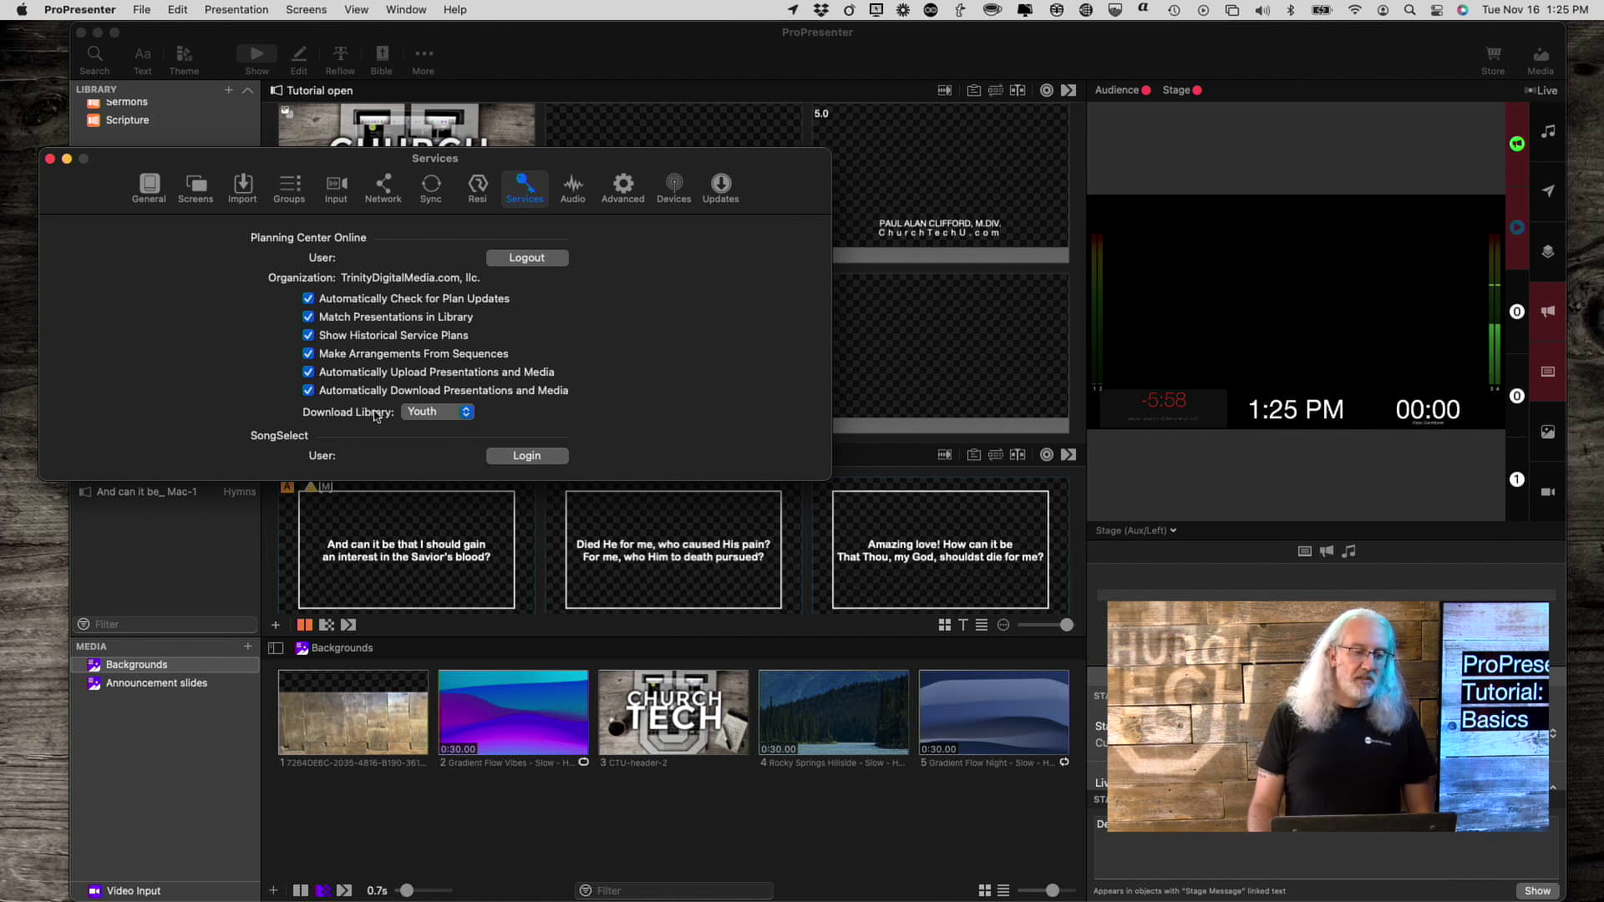
- Keep Youth as the download library and close the Services preferences
click(468, 415)
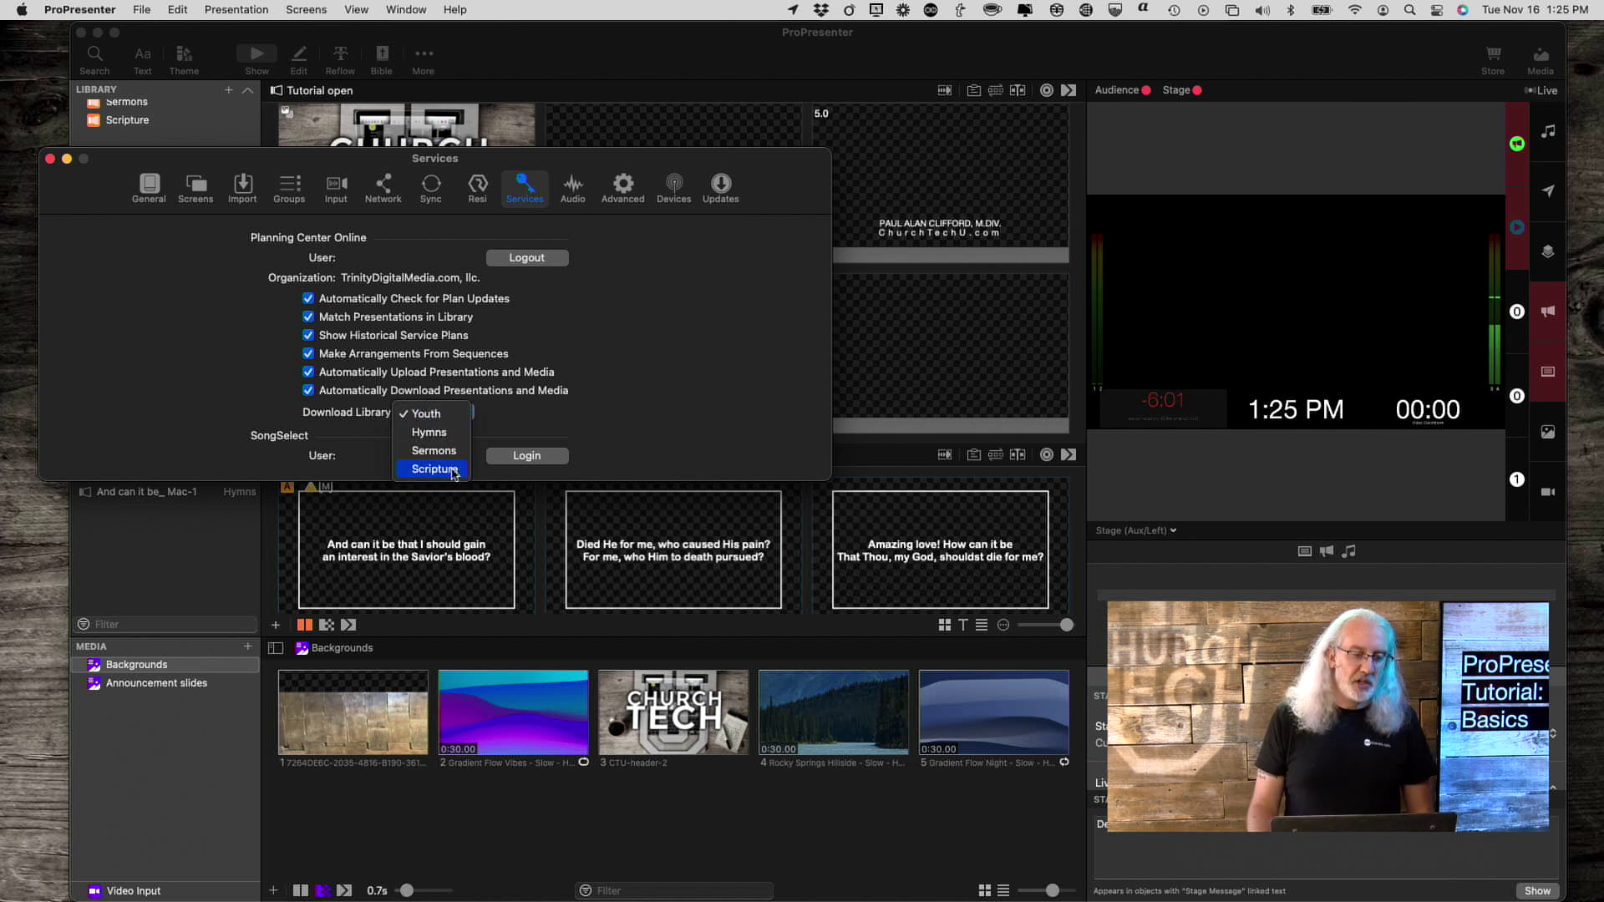
click(519, 417)
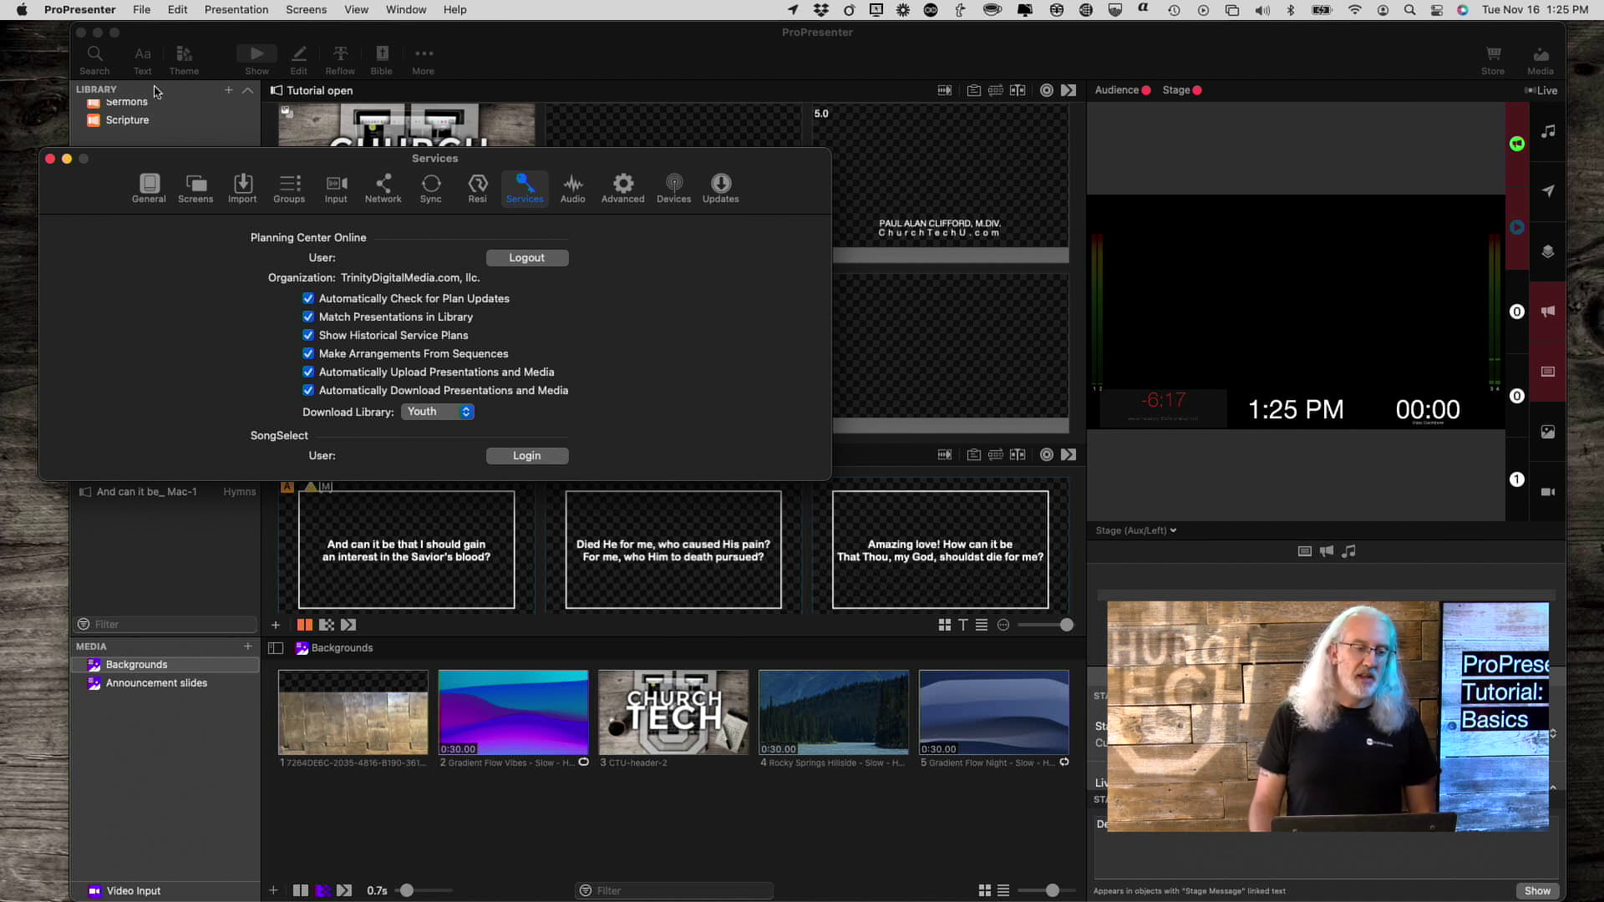
click(50, 159)
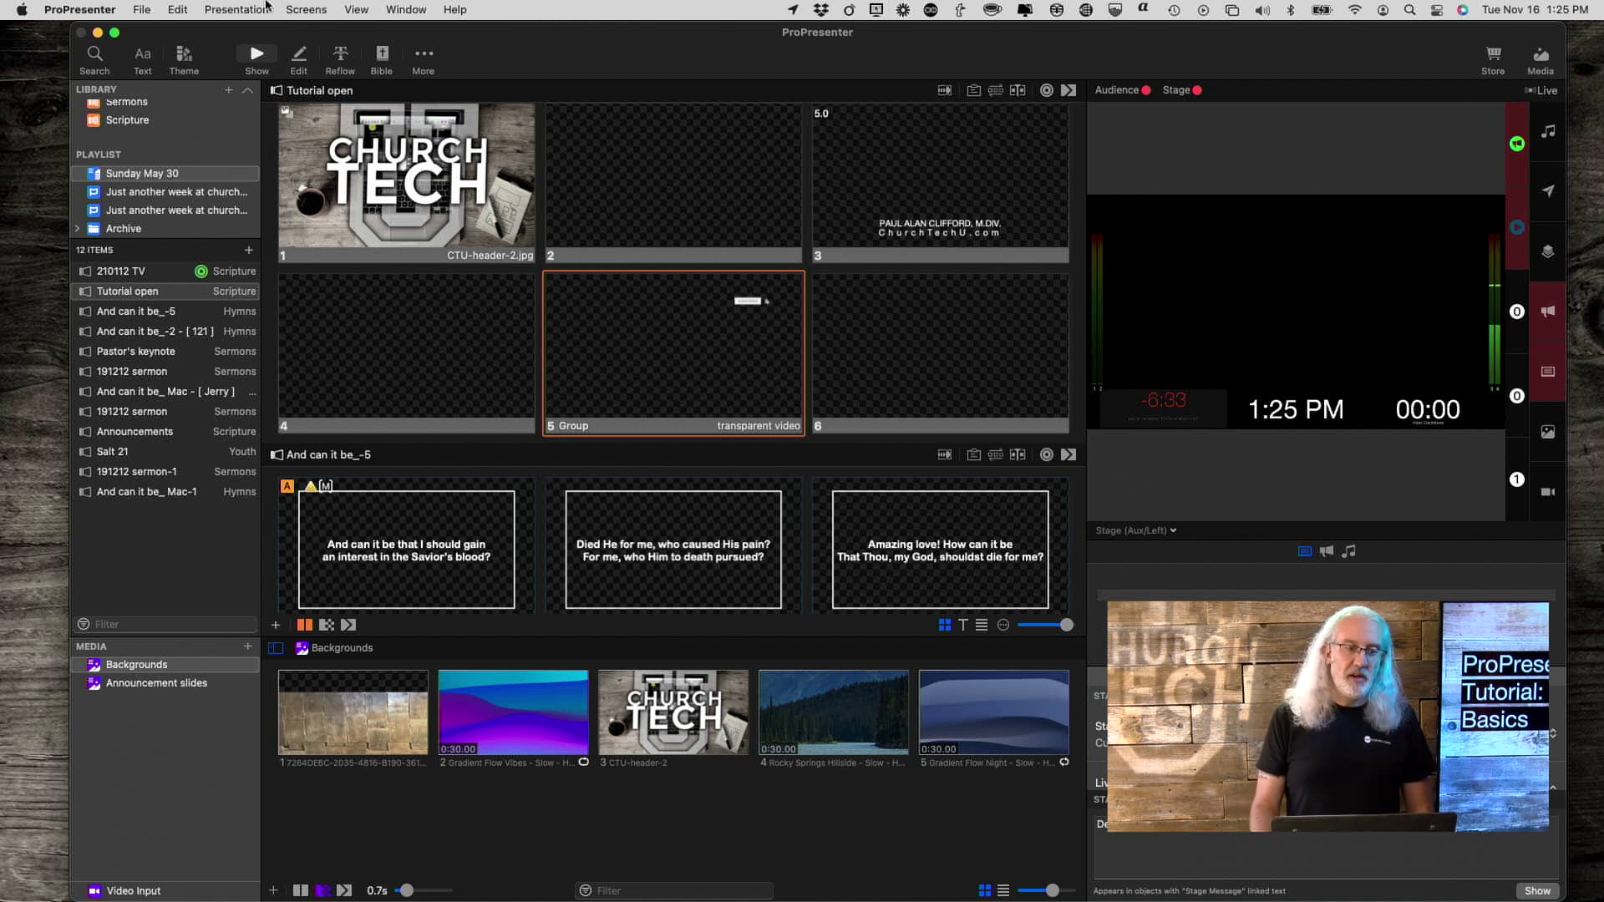
- Bring up the Planning Center Live window, move it into view, then close it
click(320, 10)
mouse_move(351, 10)
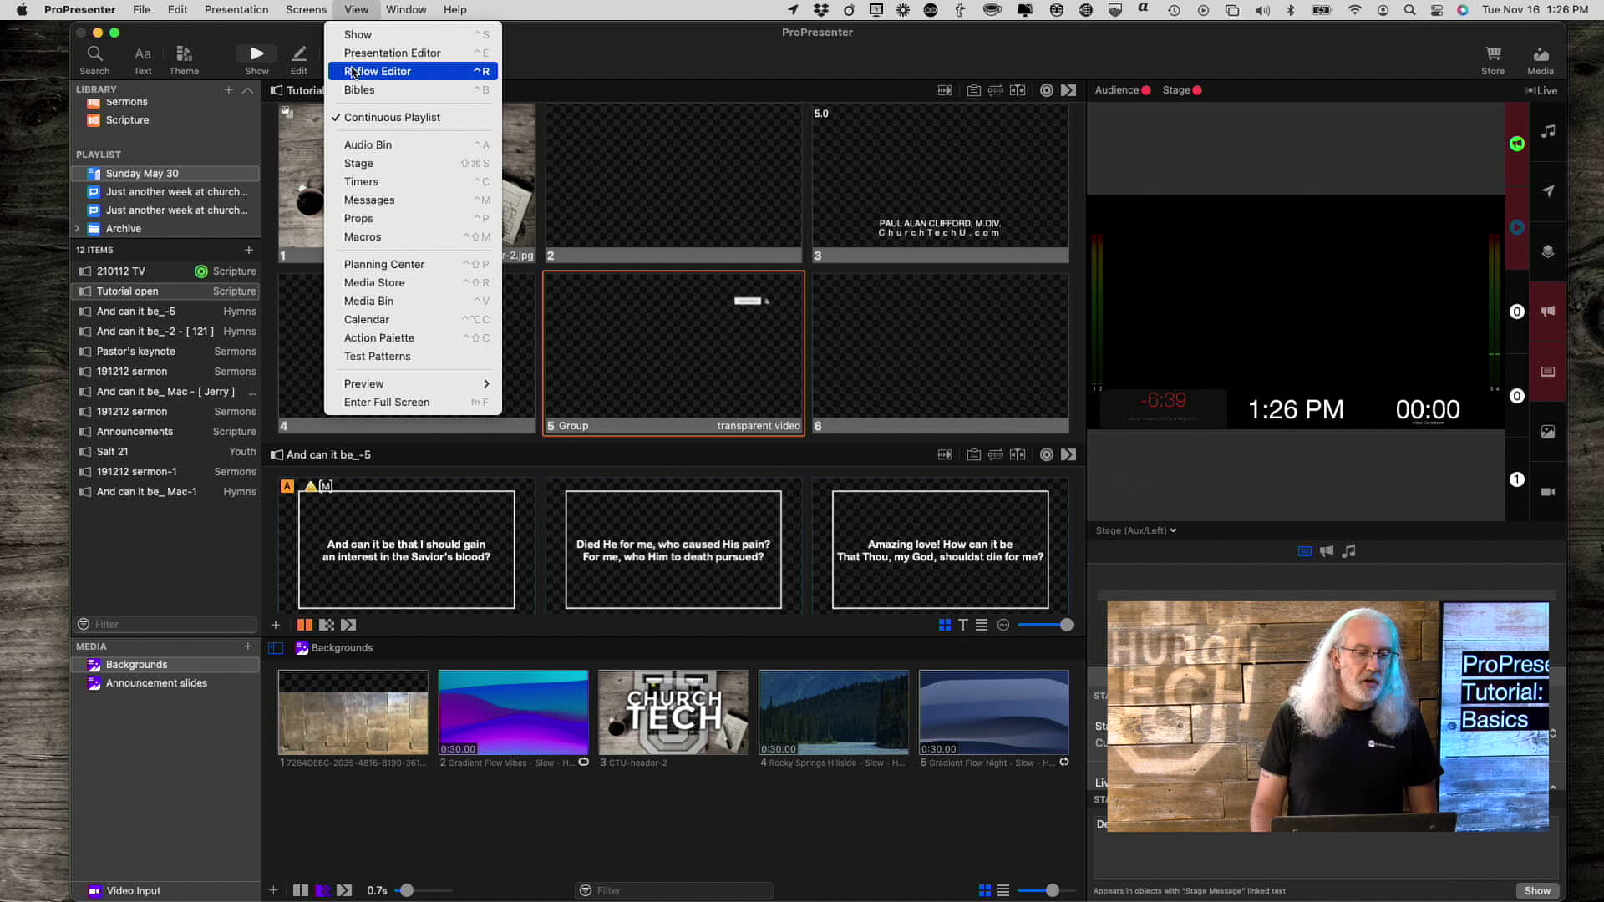
click(360, 265)
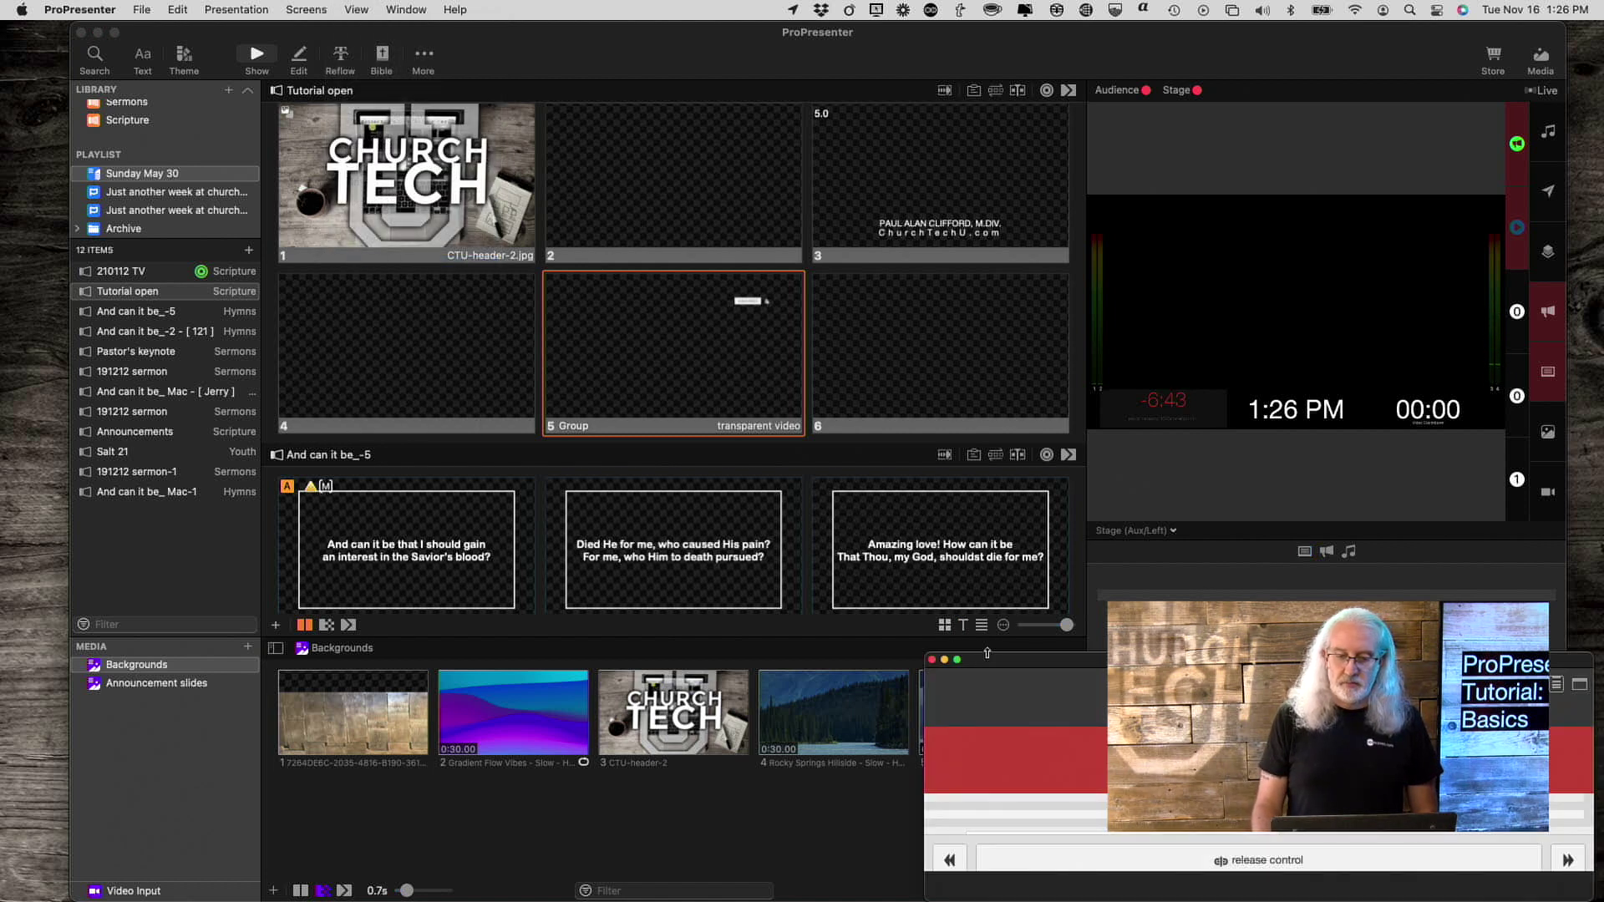
drag(991, 683, 721, 58)
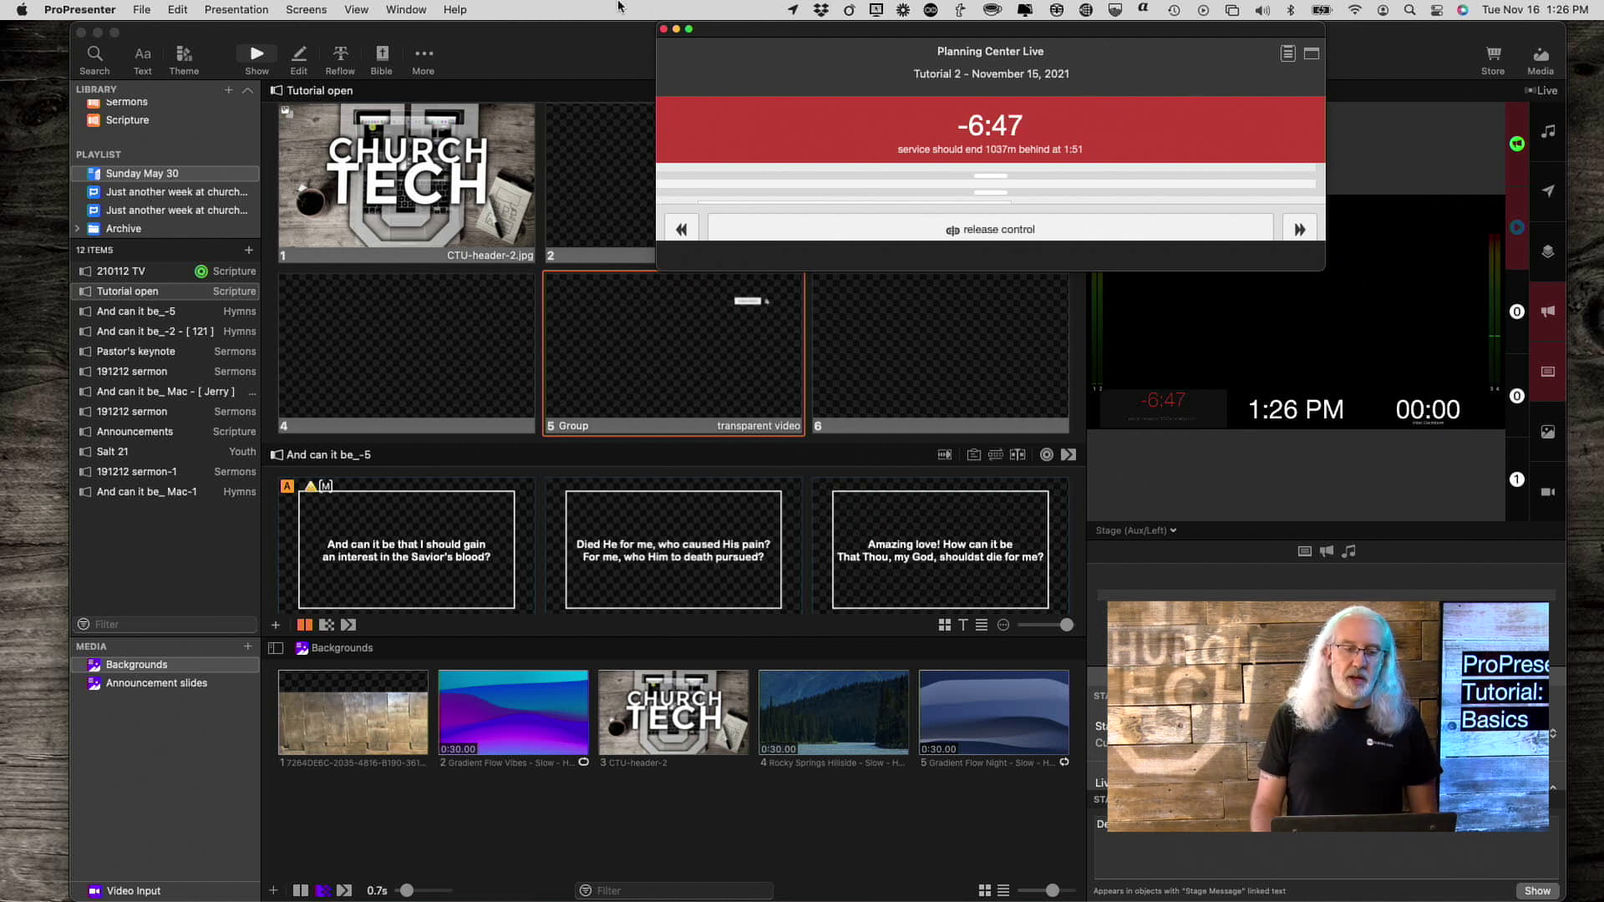
click(663, 30)
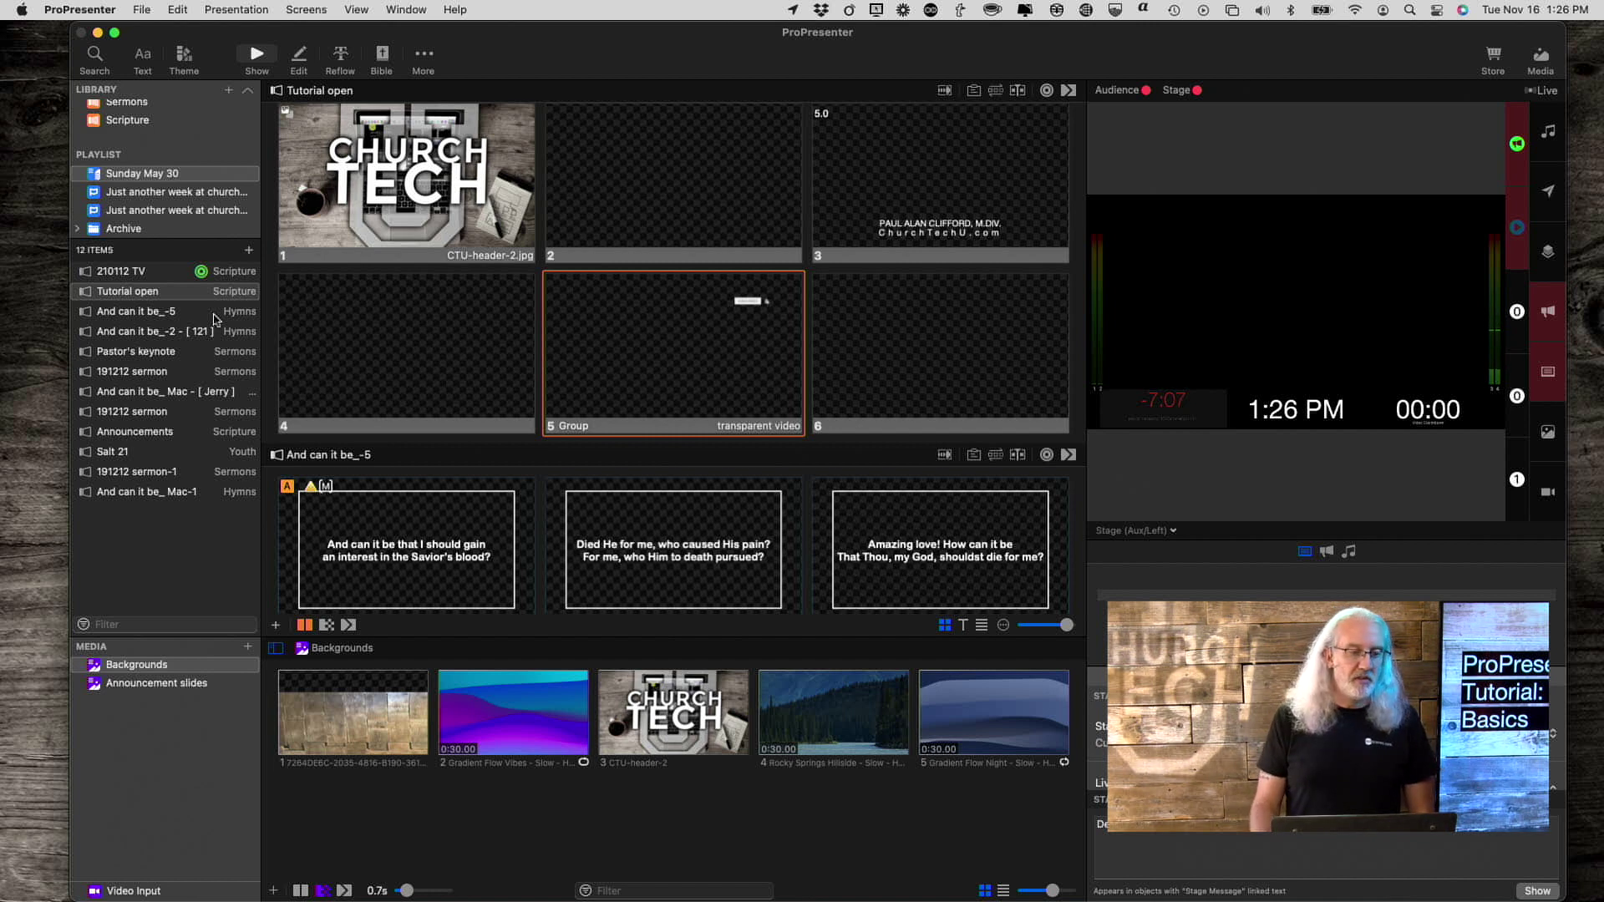
- Pick Planning Center Service from the Library + menu and select the Tutorial 2 - November 15, 2021 plan
click(248, 253)
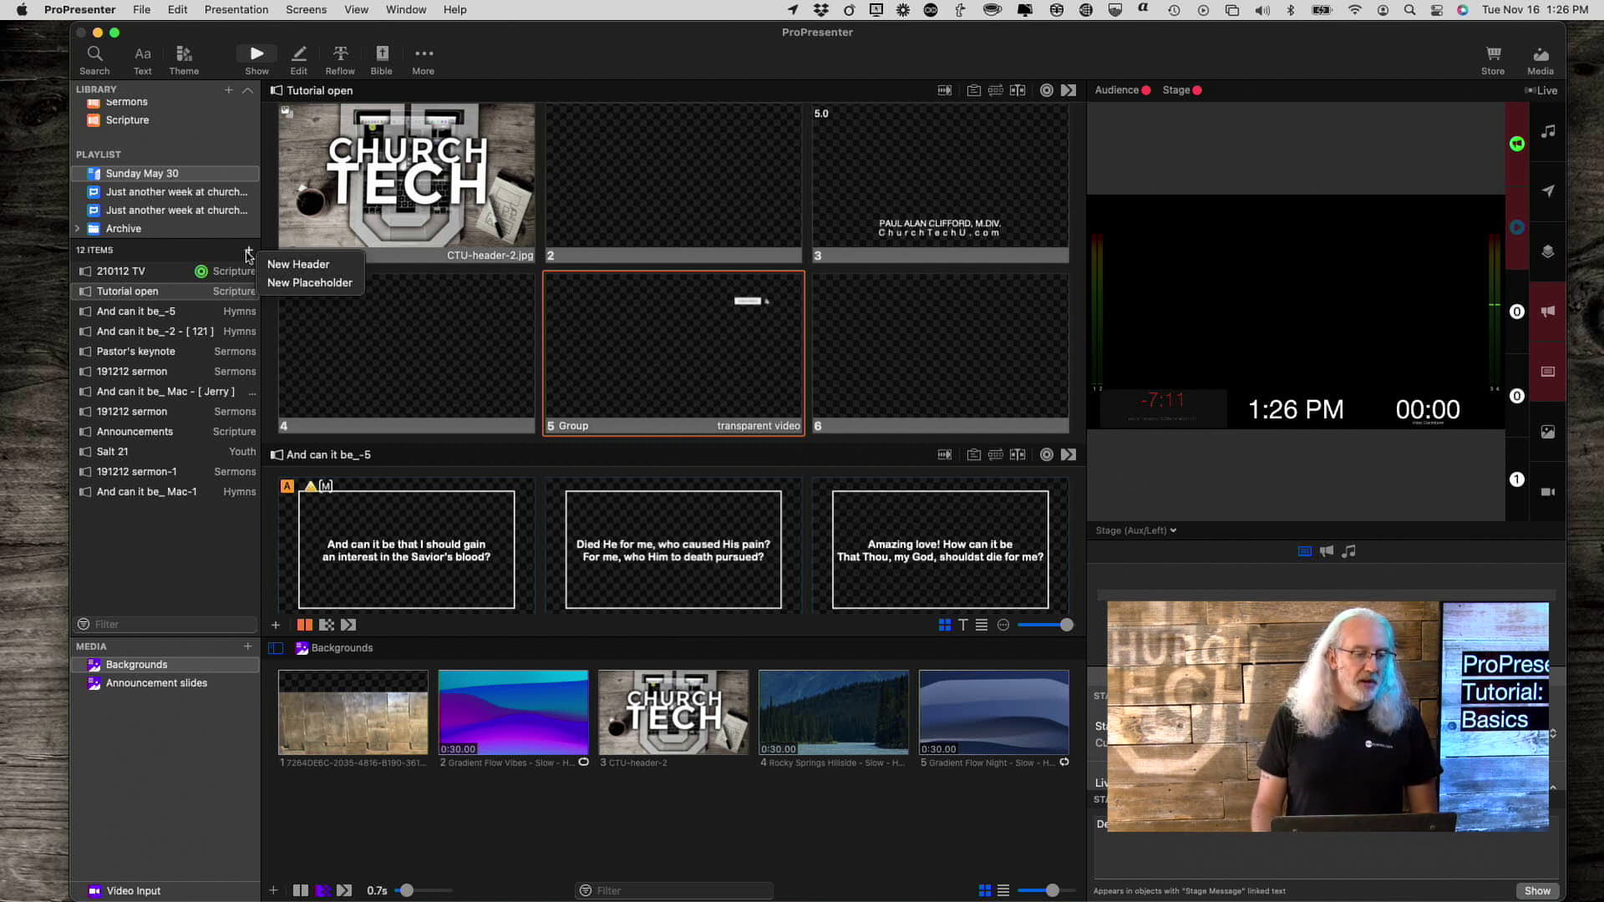
click(236, 255)
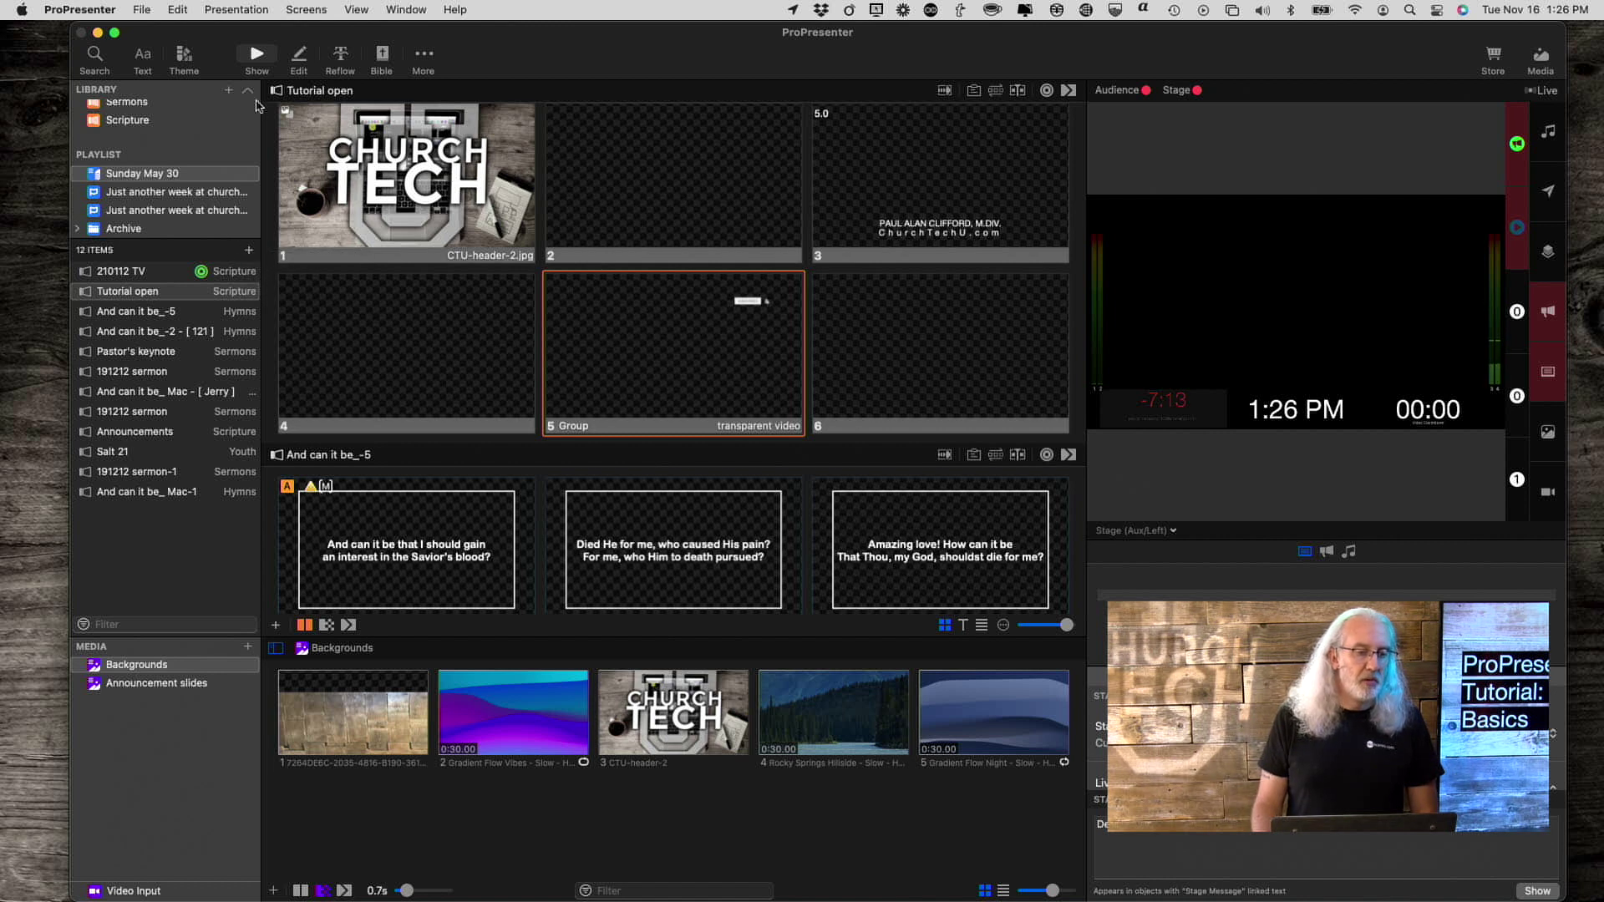
click(233, 91)
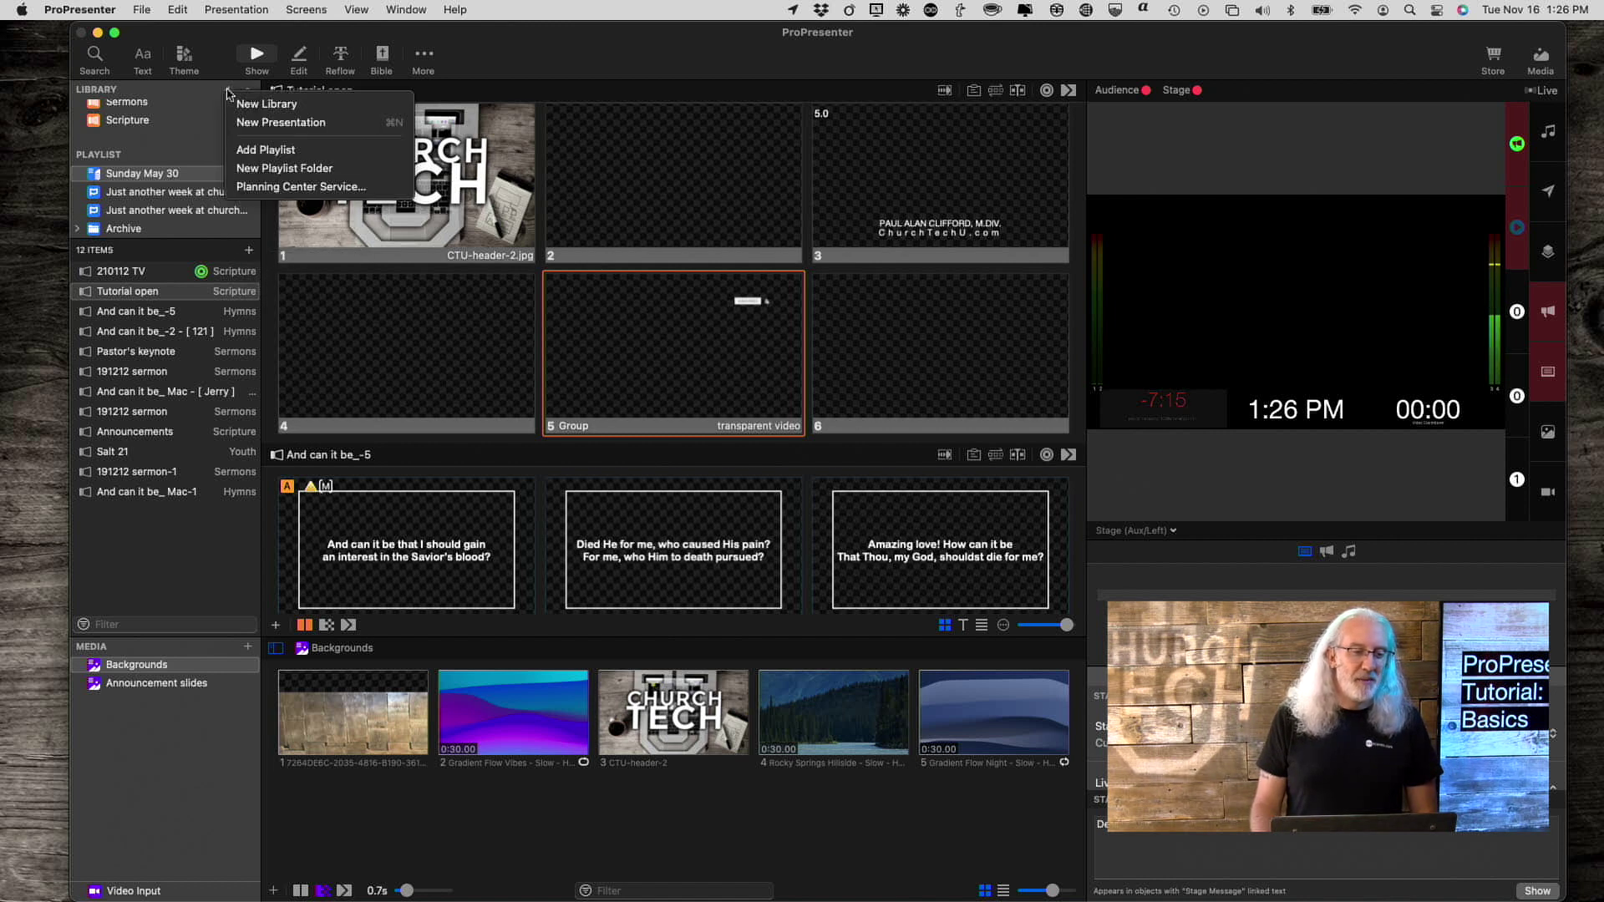
click(250, 190)
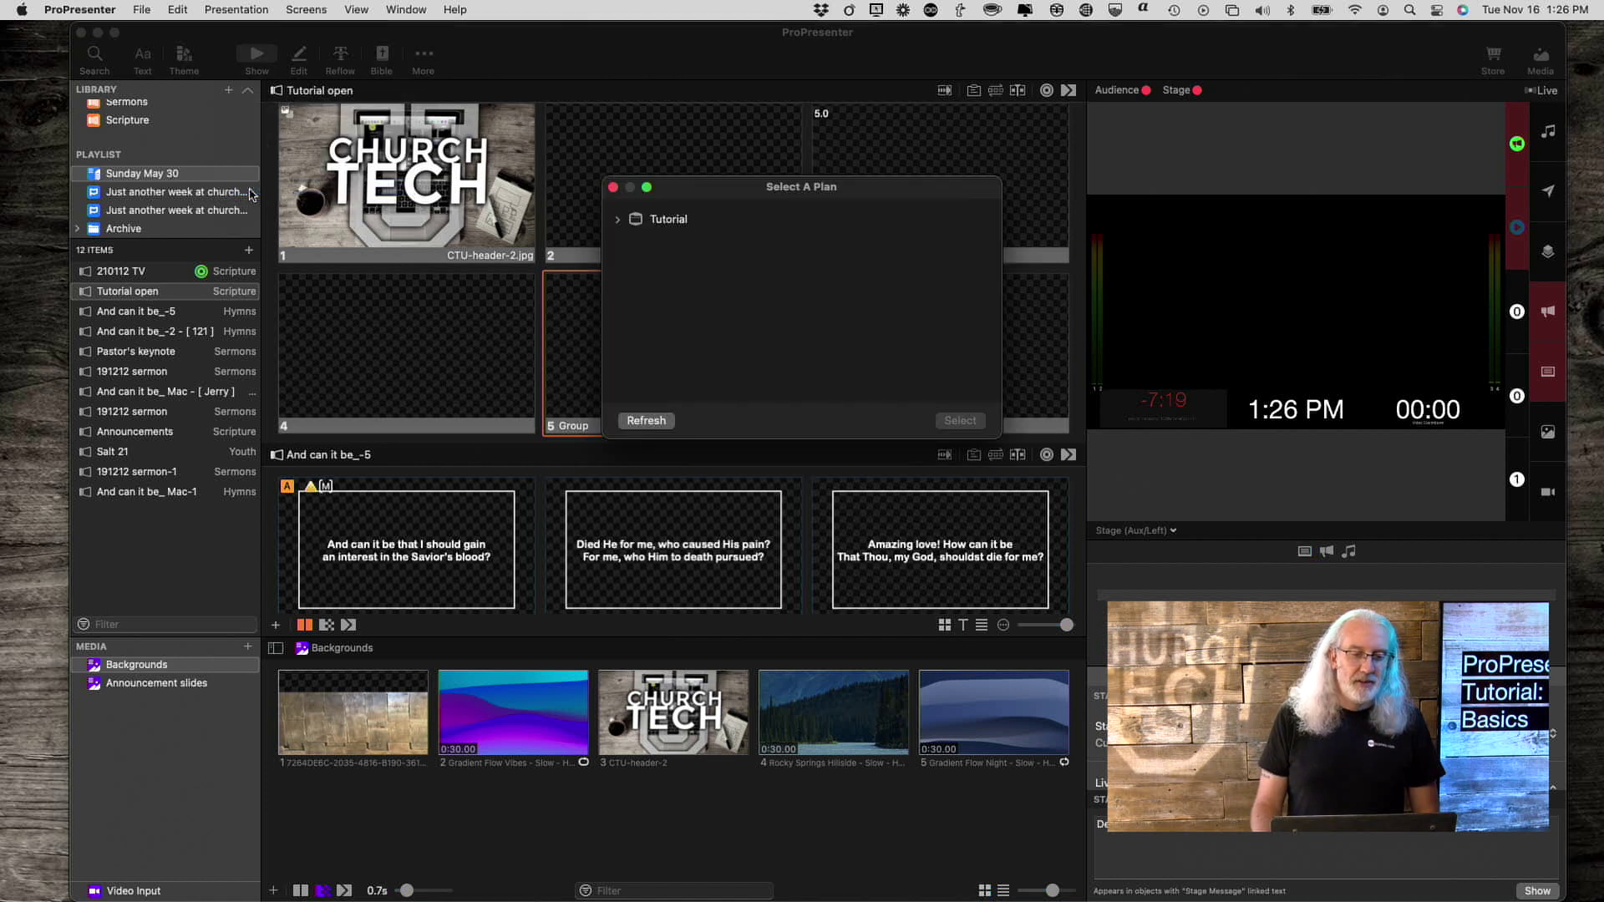
click(619, 221)
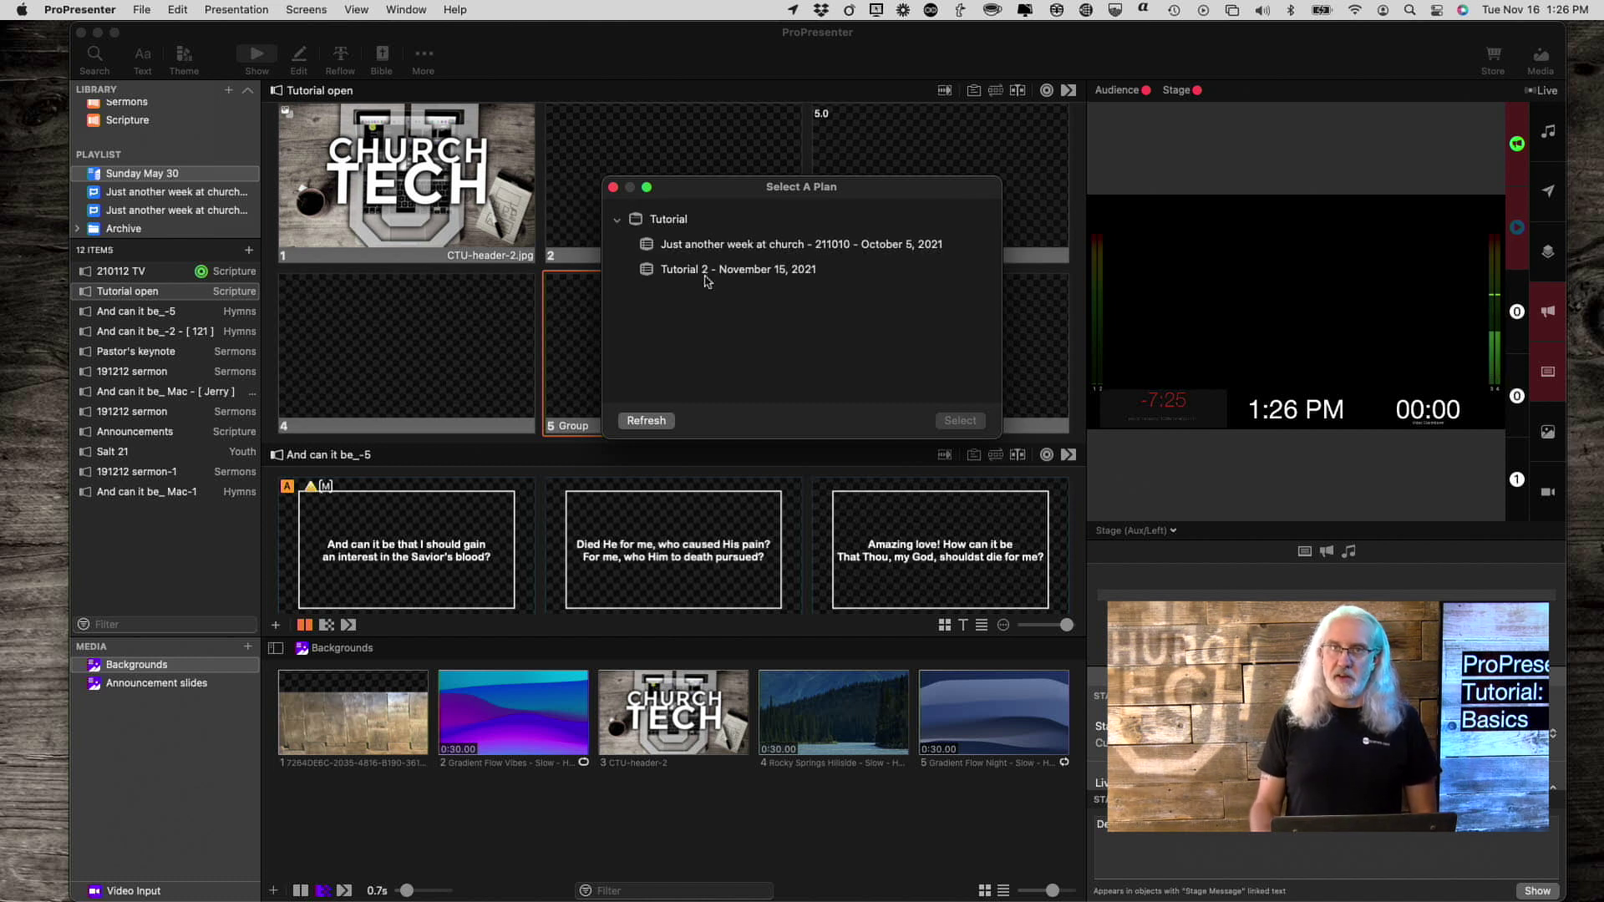
click(706, 276)
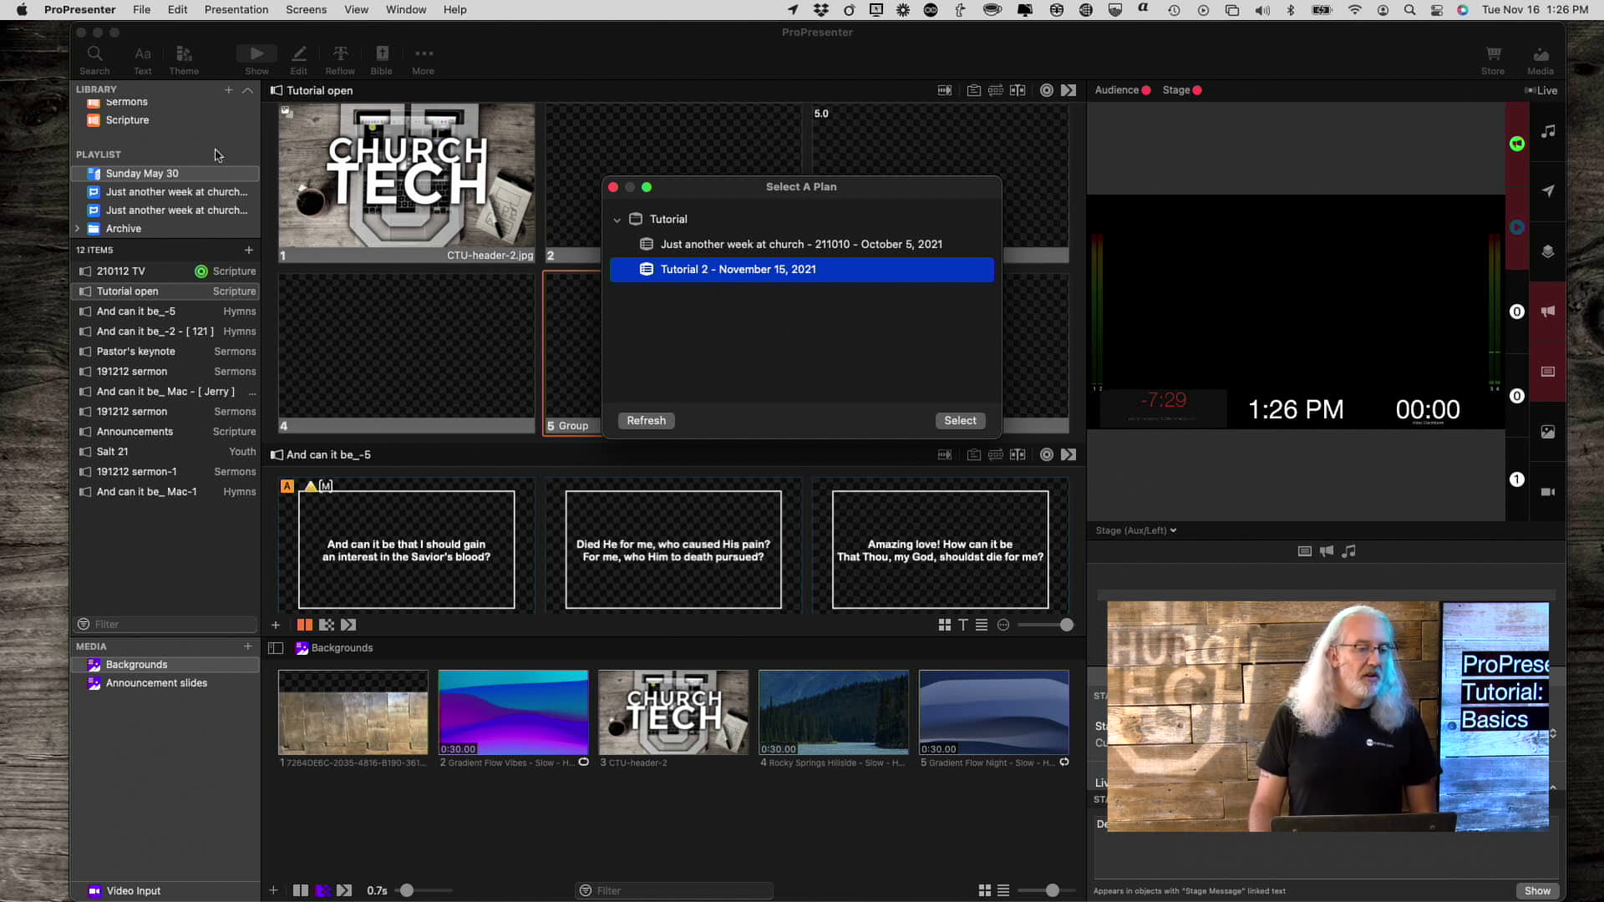
scroll(189, 227, down, 1)
scroll(189, 228, up, 1)
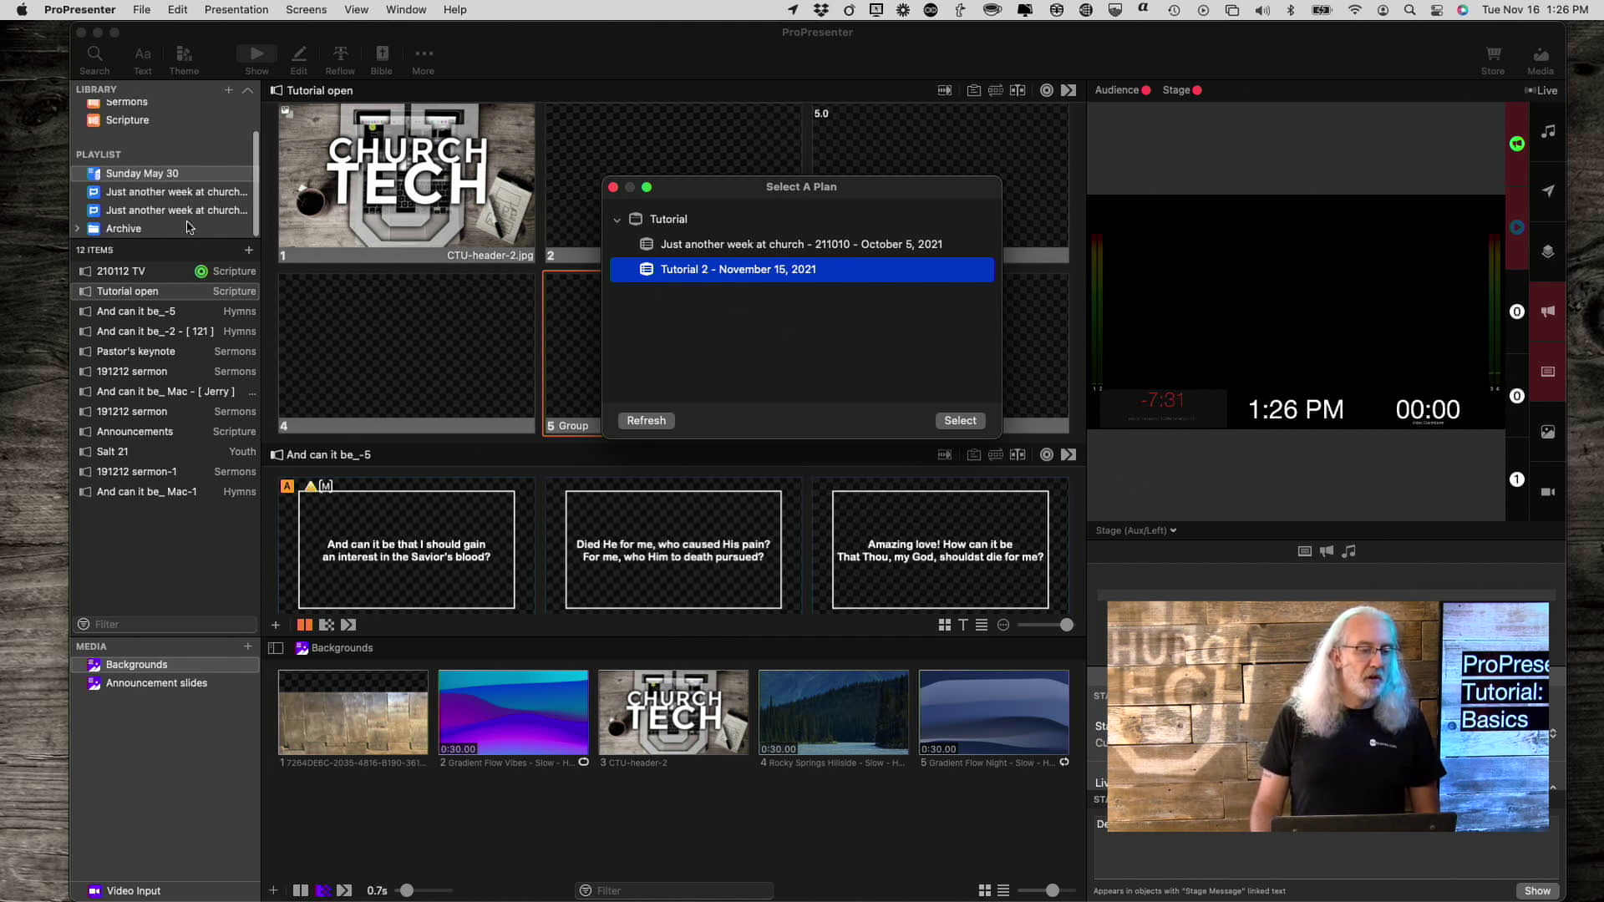
click(975, 422)
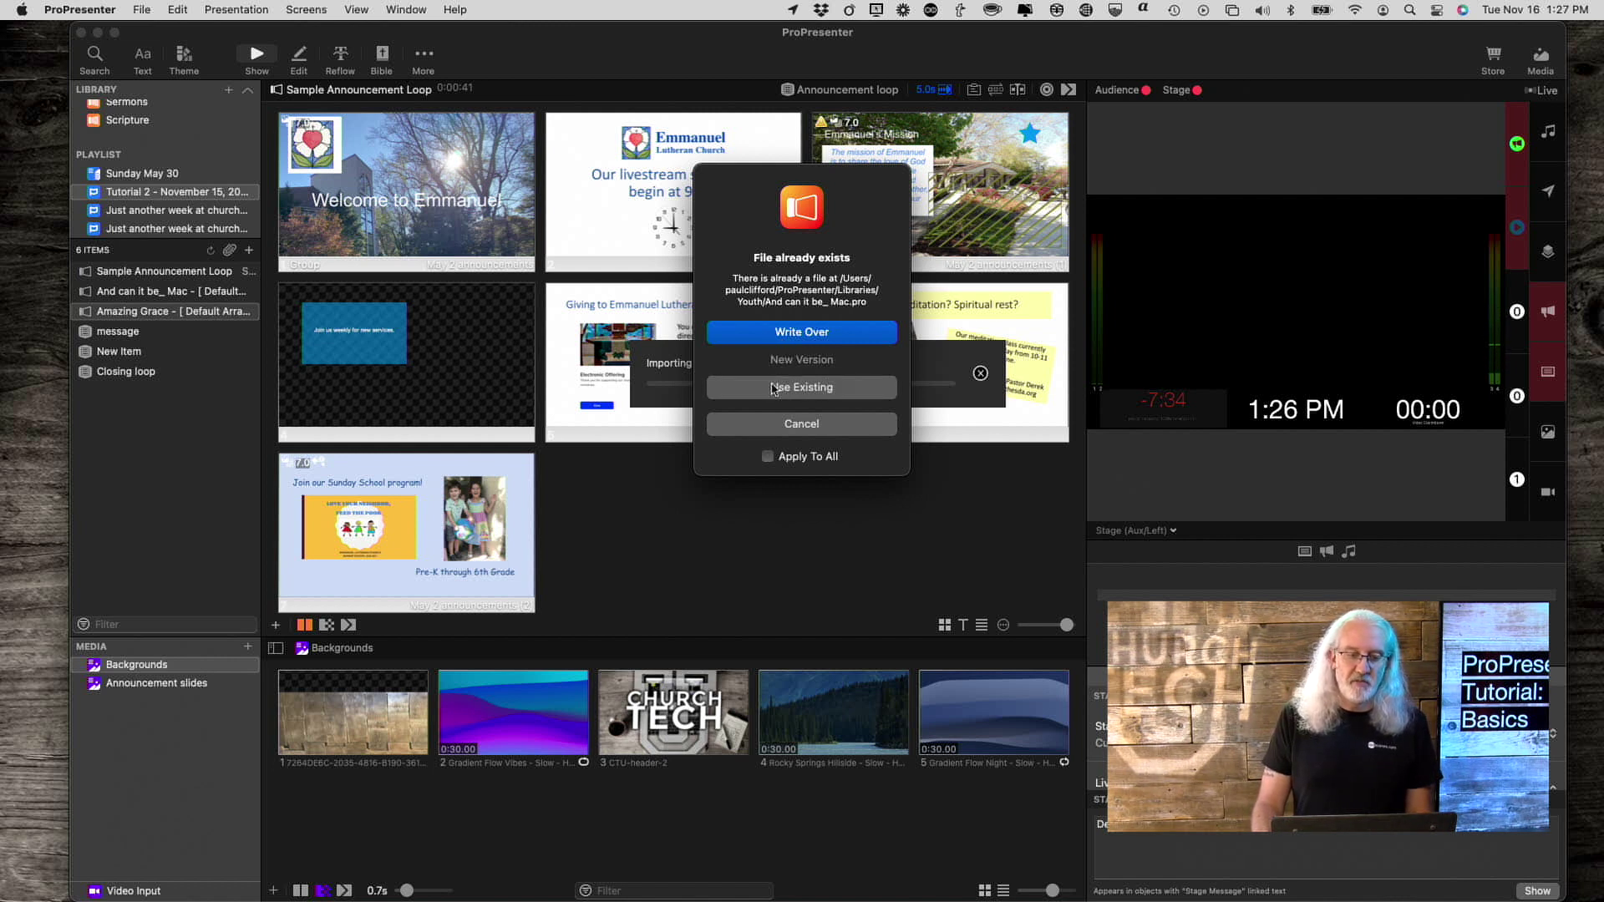
- Keep the existing And can it be_ Mac.pro file and view the Sample Announcement Loop item
click(773, 388)
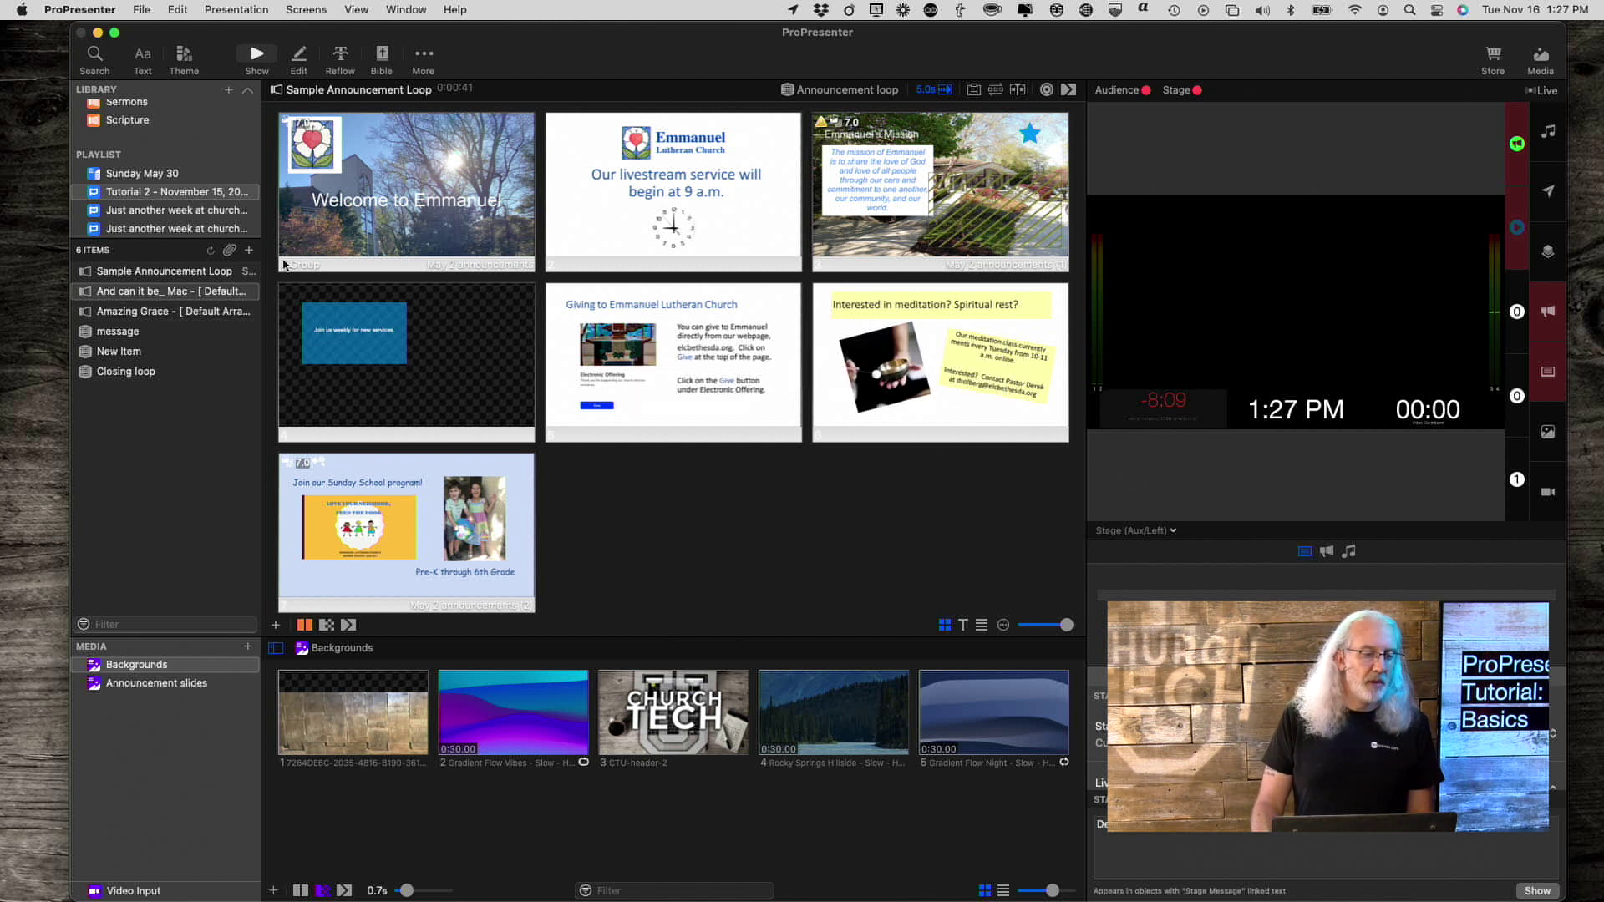
click(146, 276)
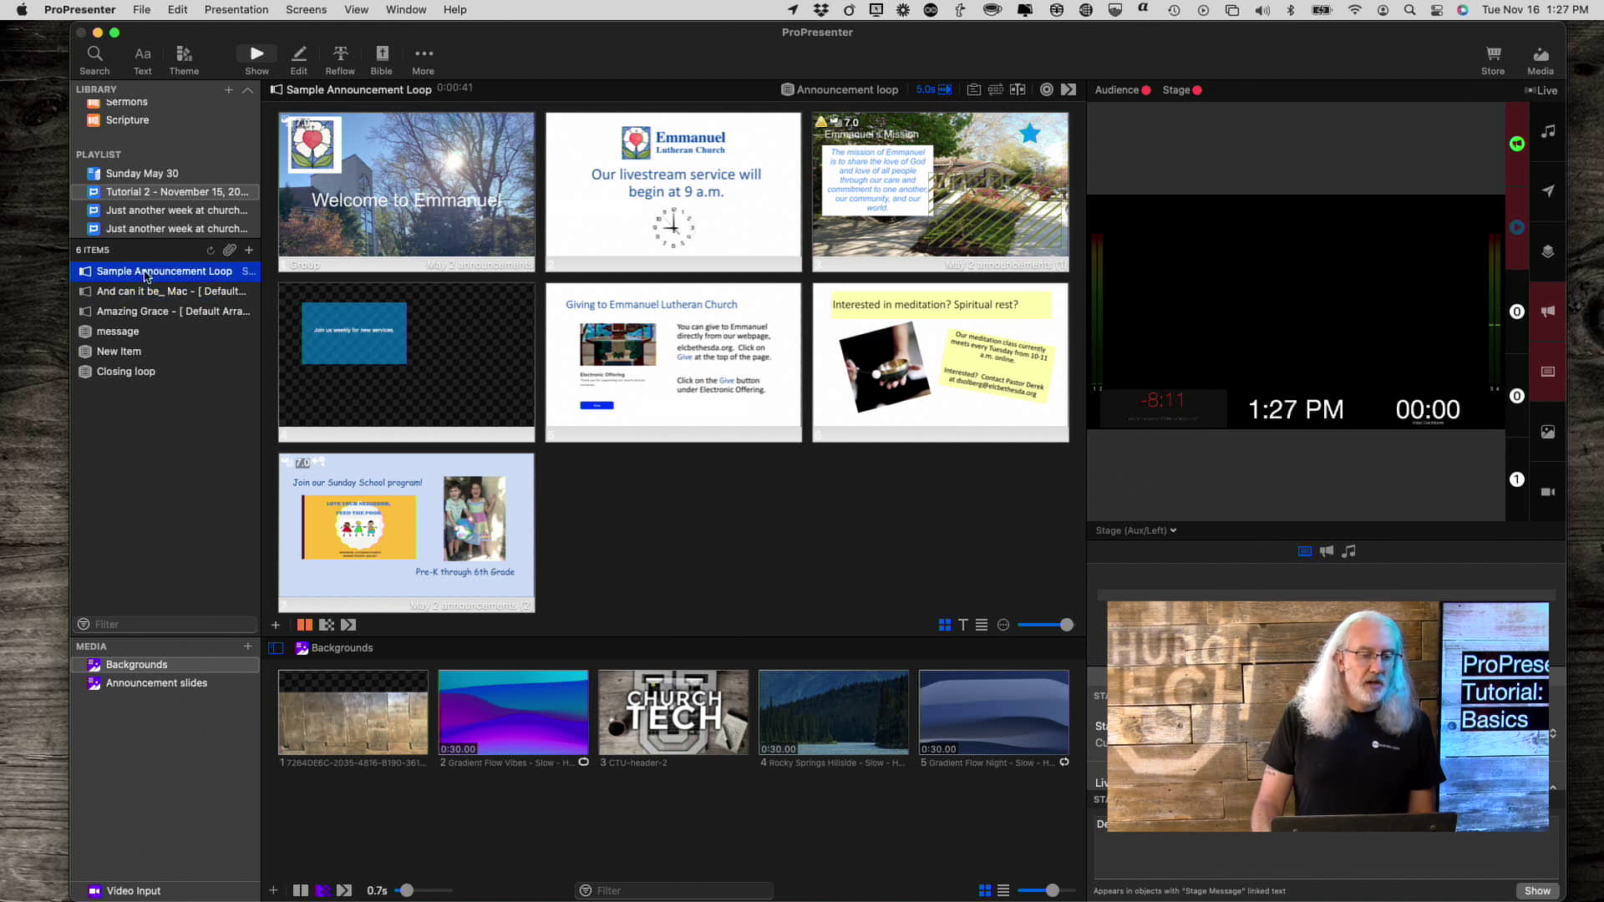
- Switch between And can it be_ Mac and Amazing Grace, ending on the empty Amazing Grace item
click(138, 294)
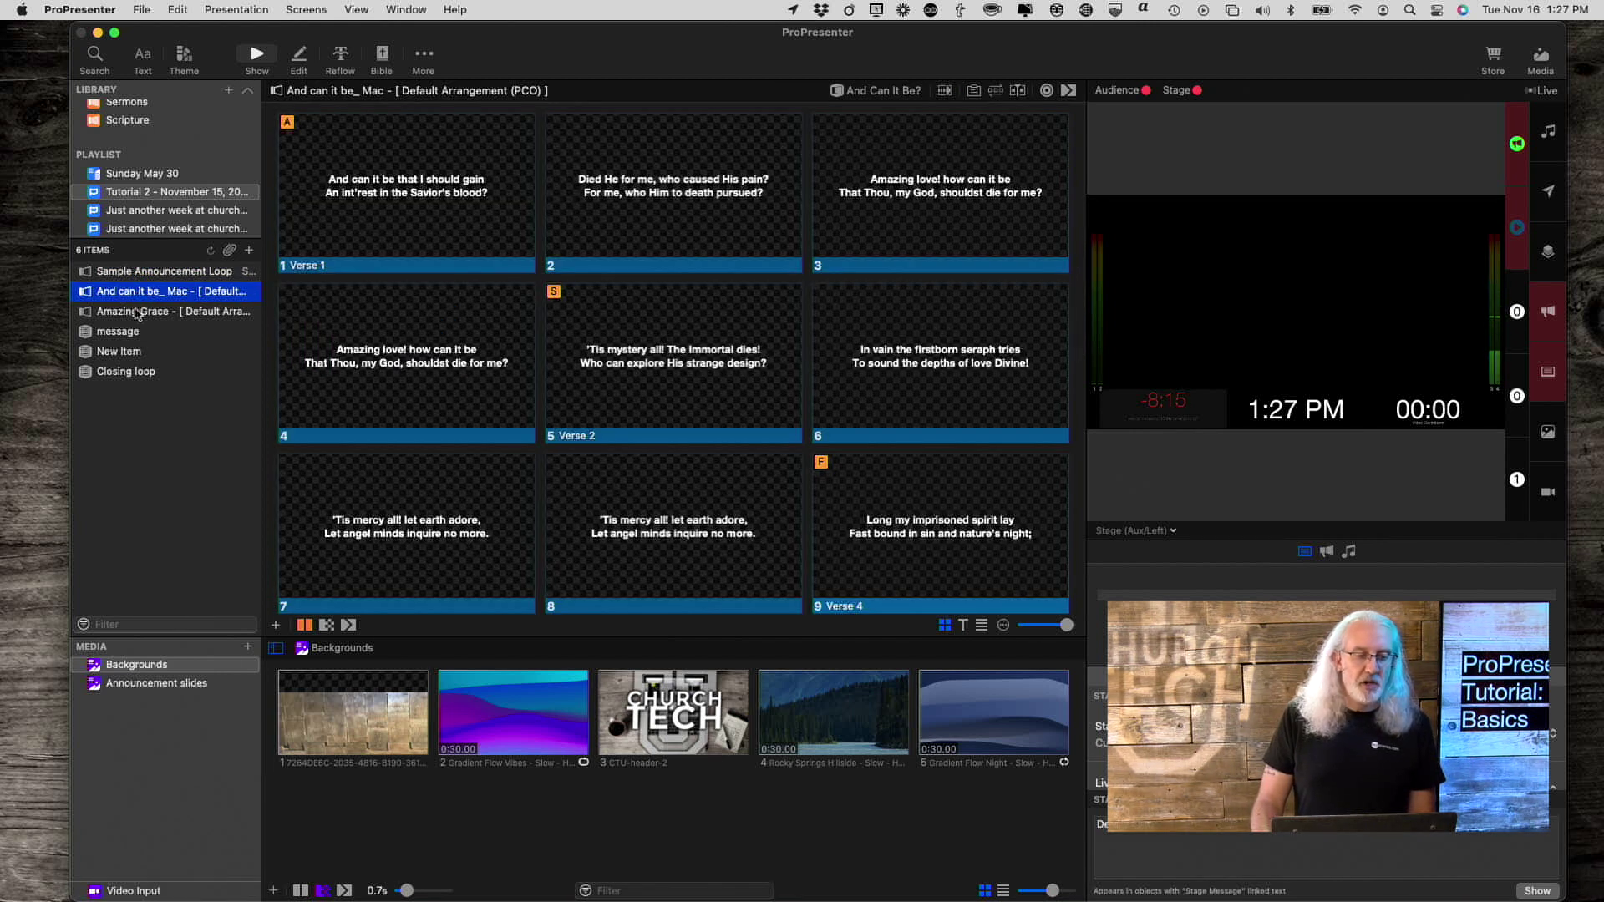
click(136, 310)
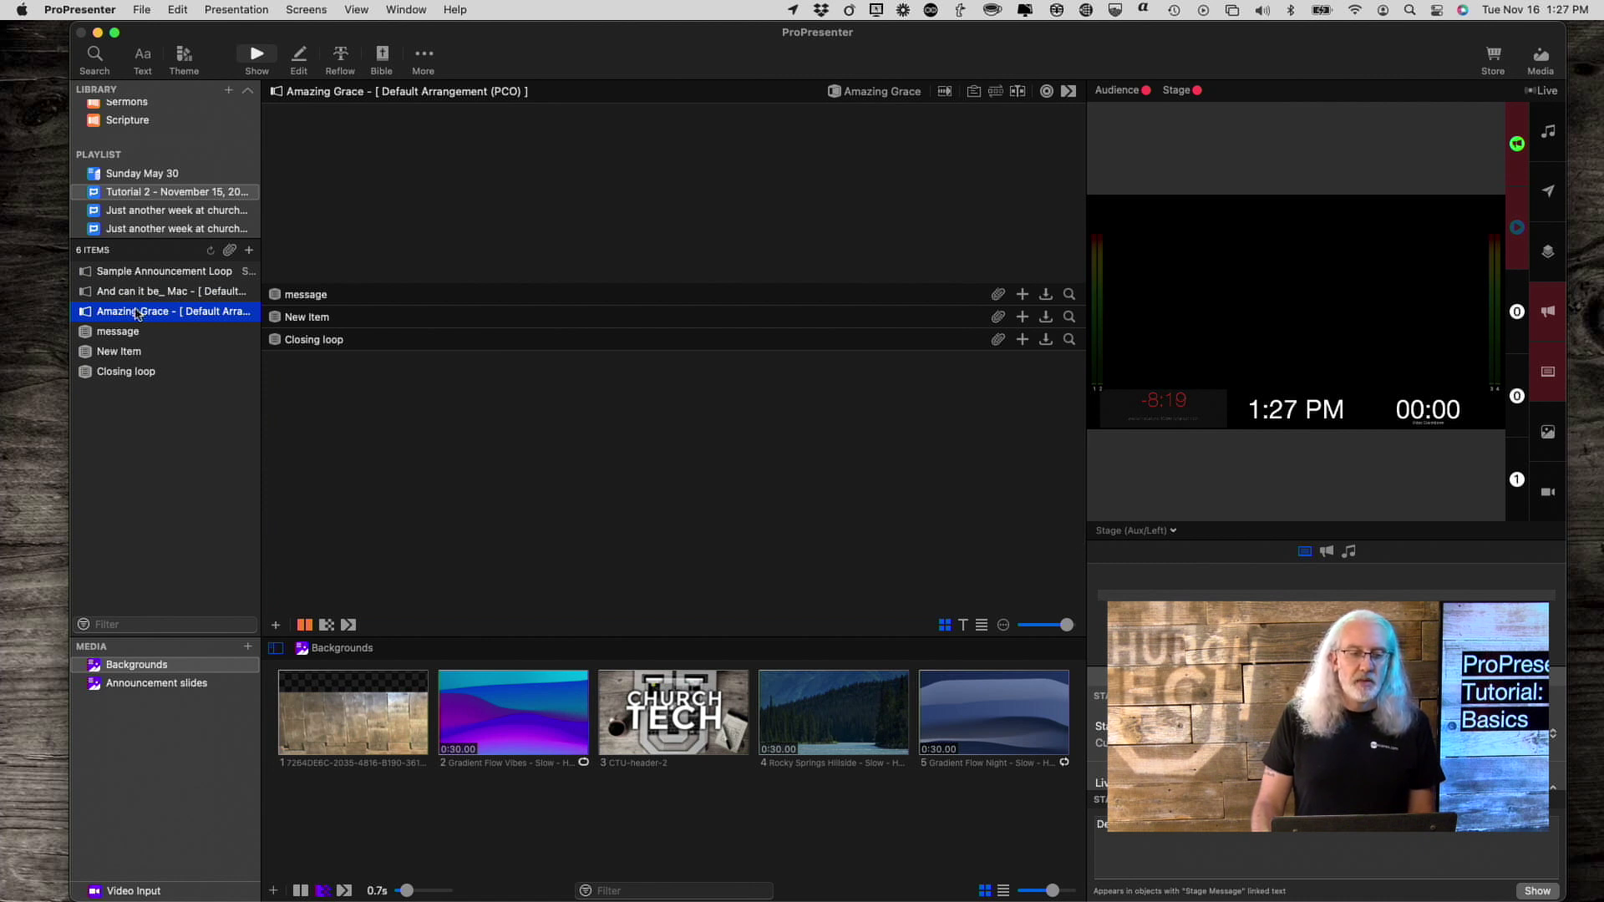
click(139, 293)
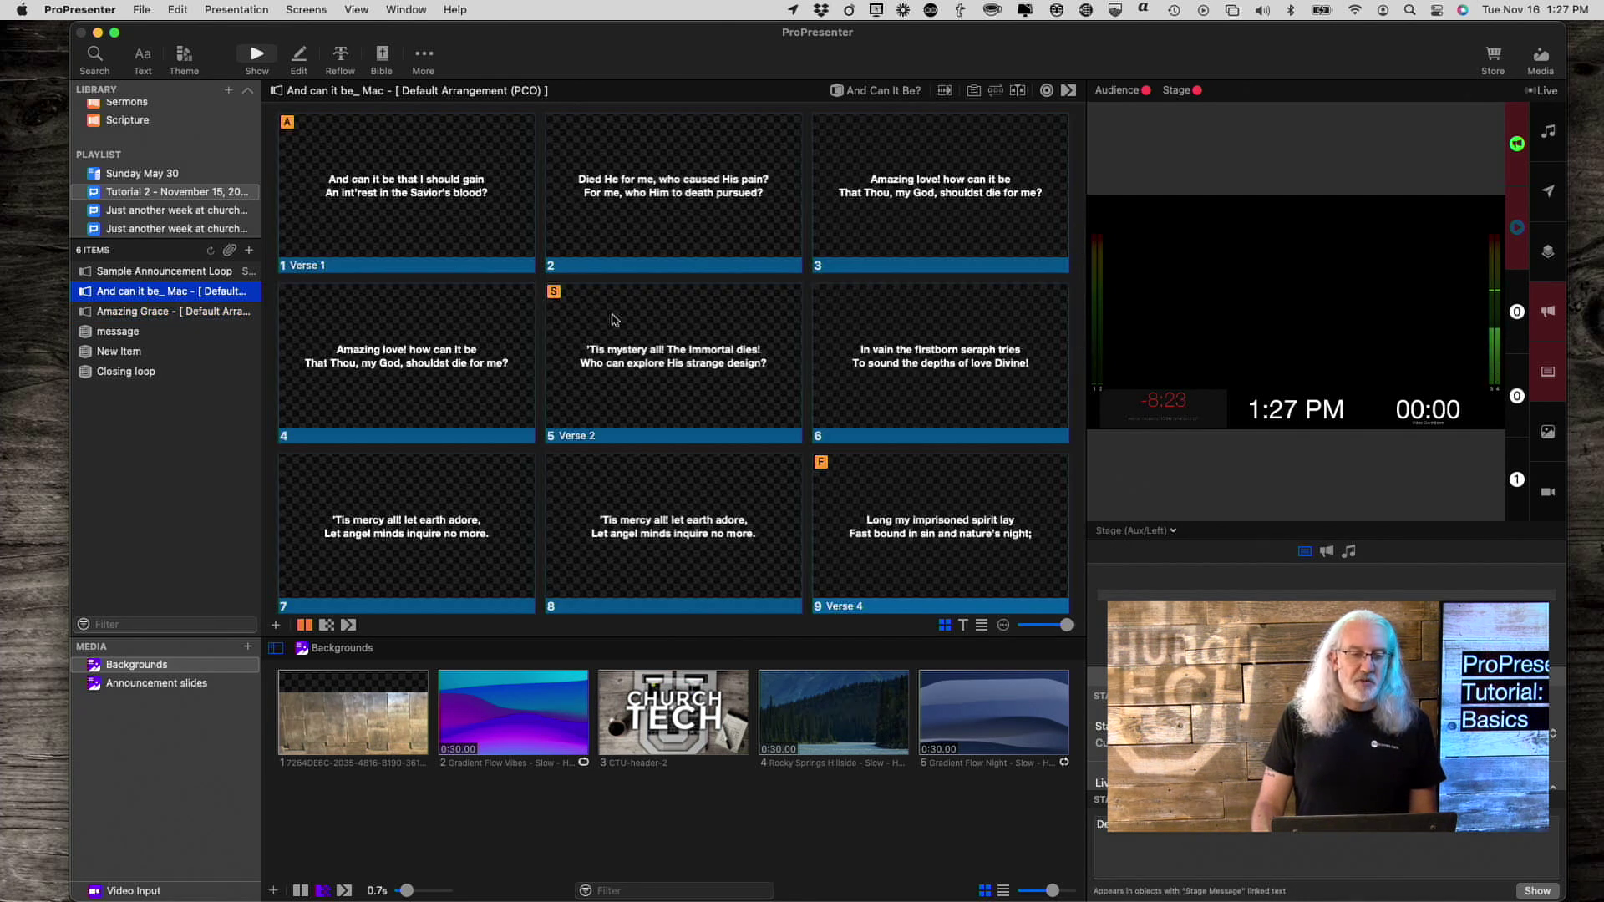
click(163, 316)
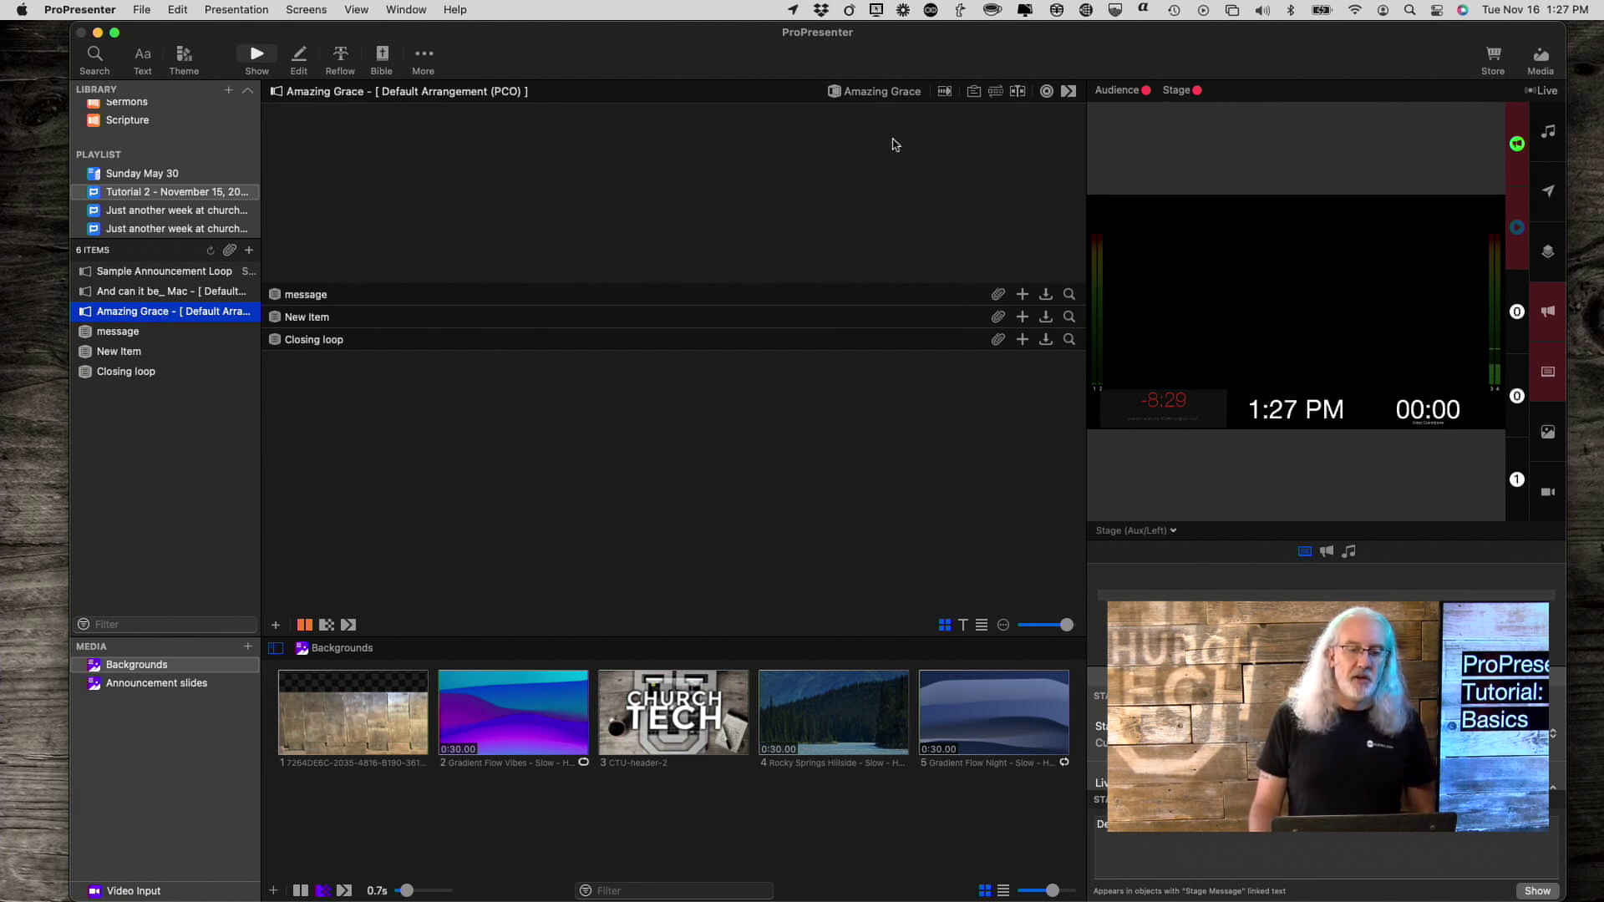
- Choose the Master arrangement for Amazing Grace, then view the message item
click(996, 94)
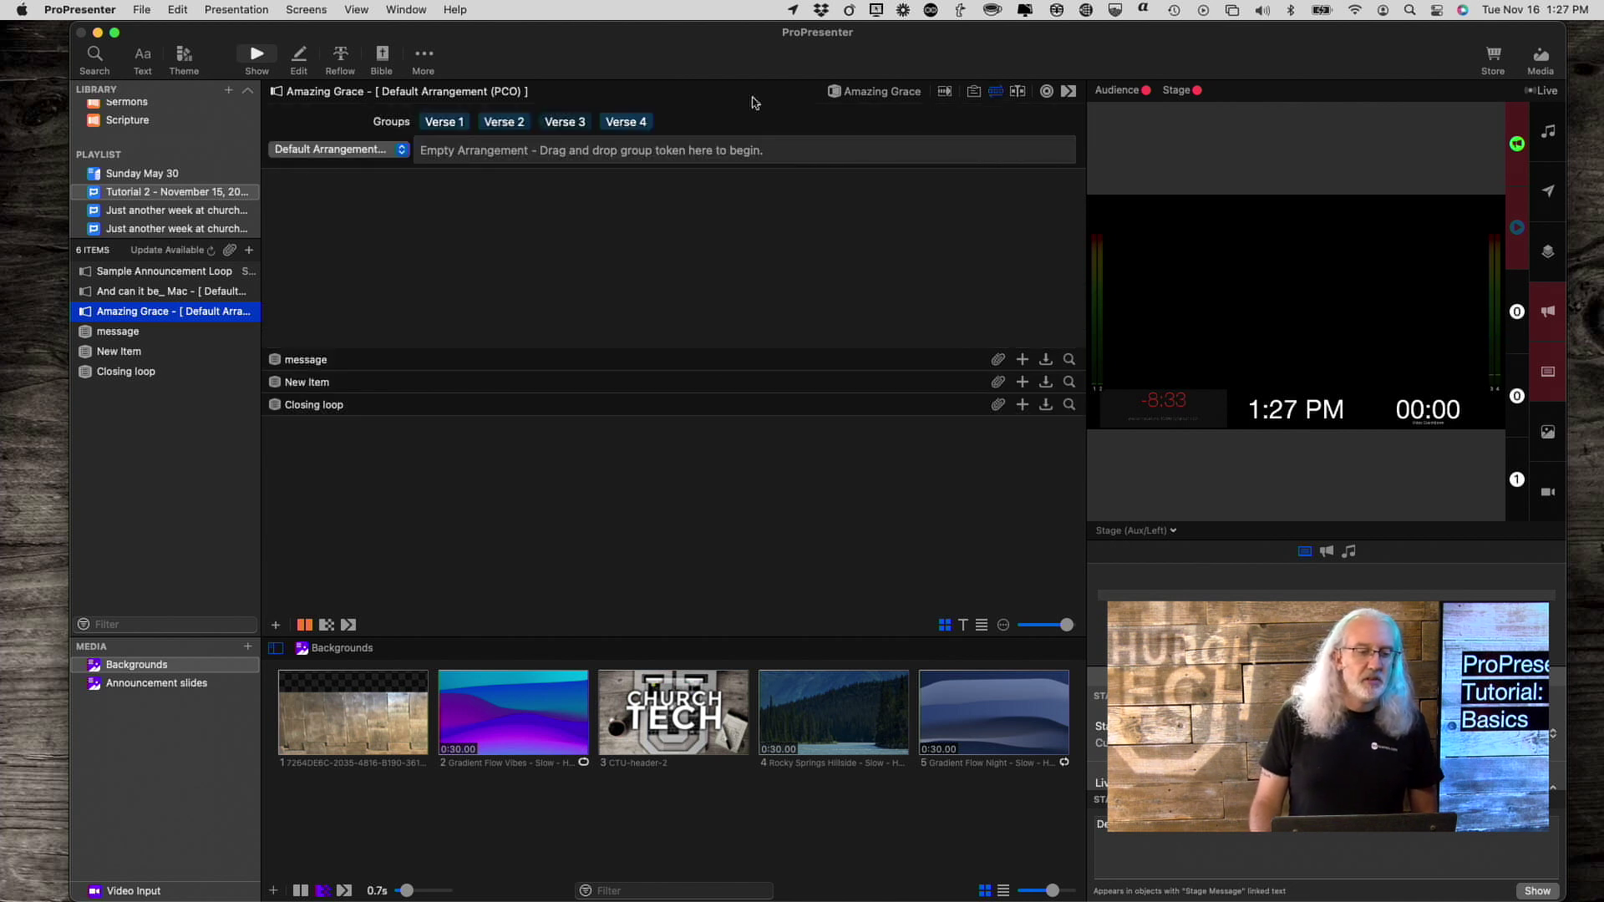
click(402, 152)
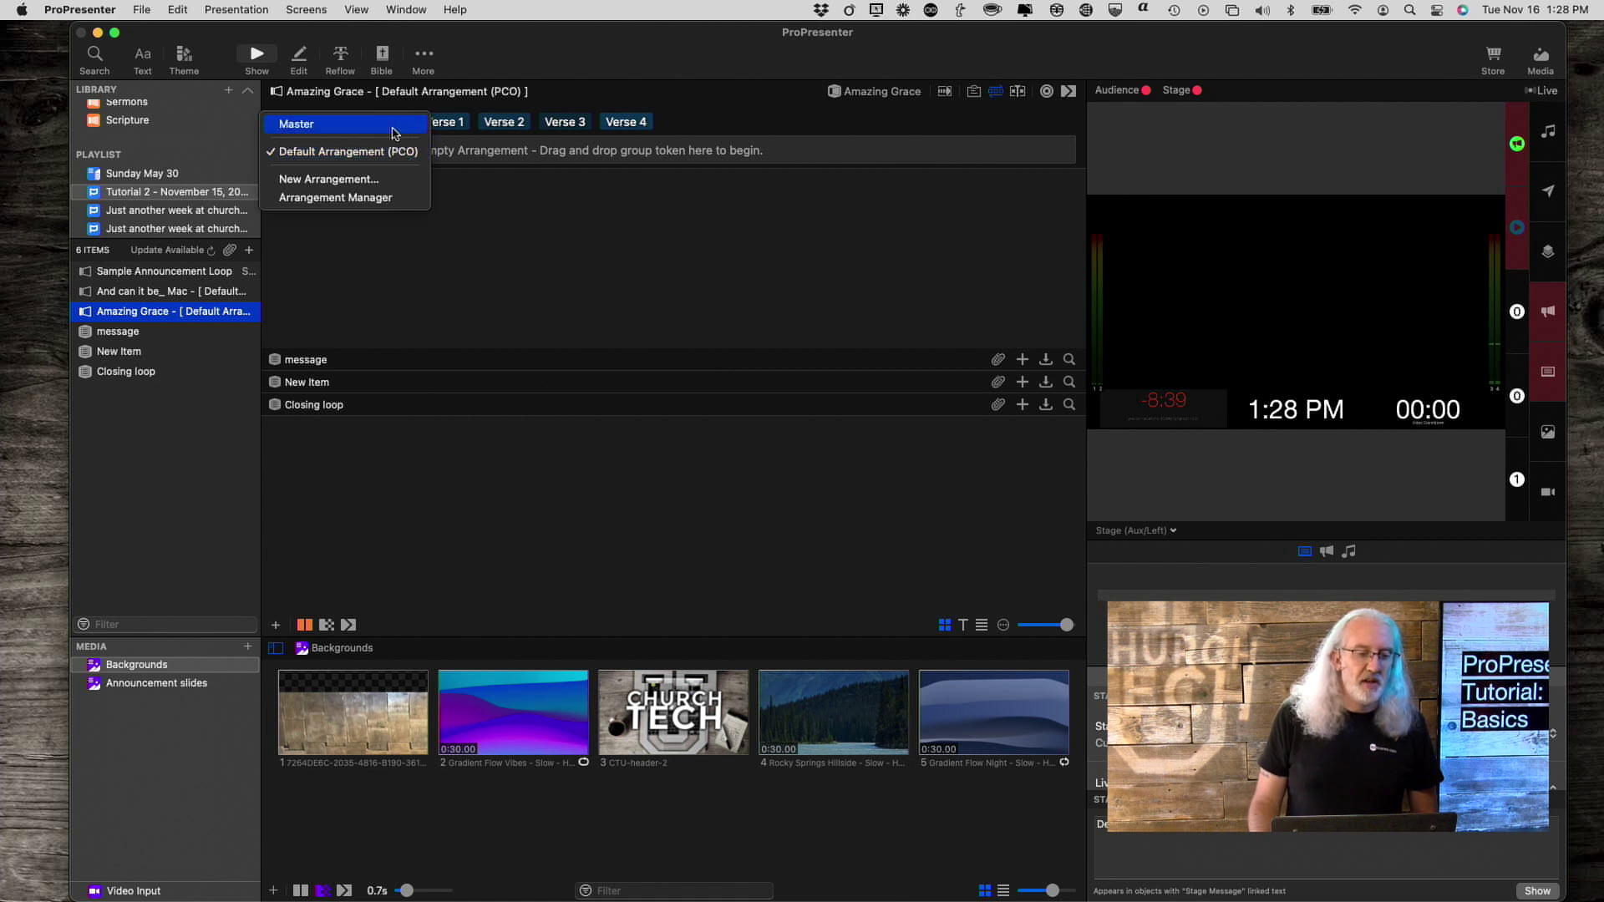
click(395, 132)
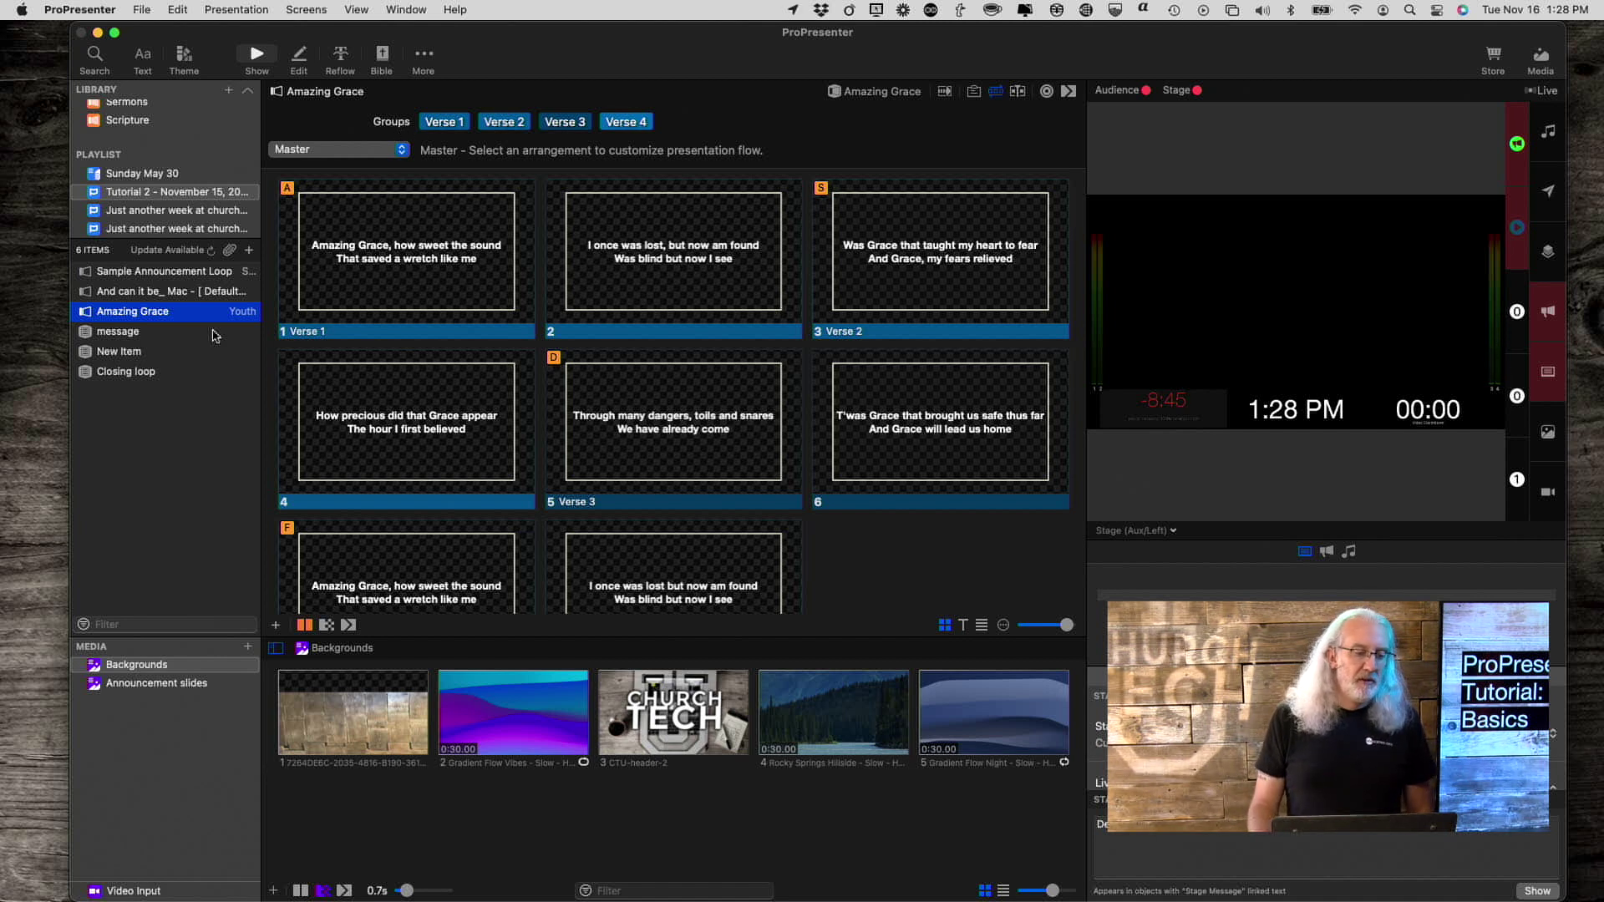
click(159, 334)
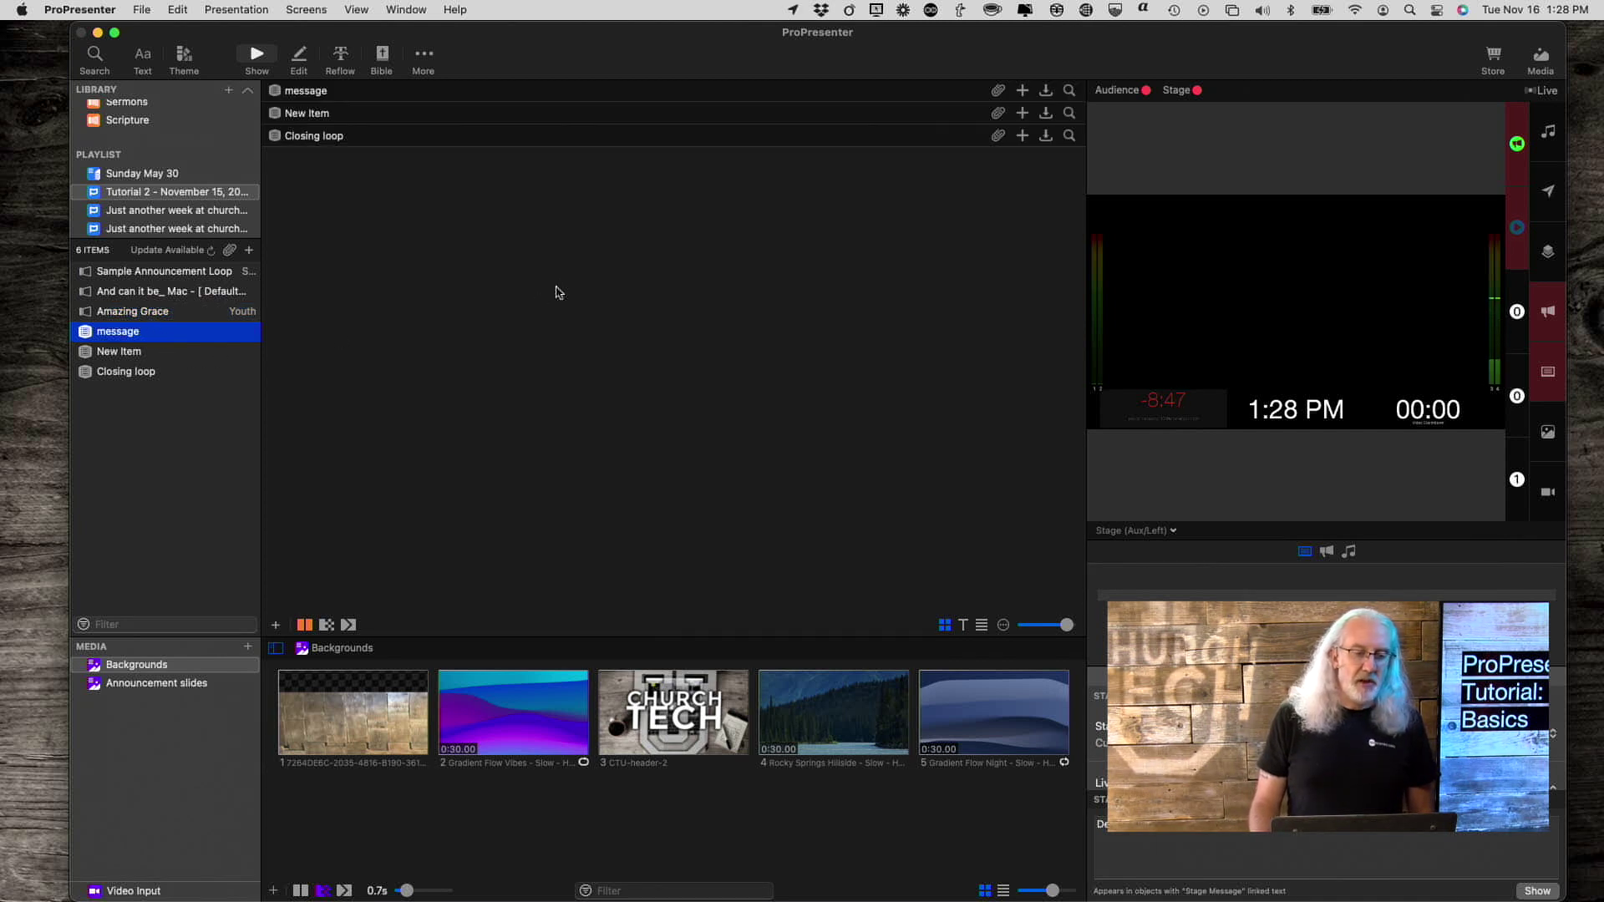
- Hide the stray New Item entry from the Tutorial 2 playlist
click(111, 354)
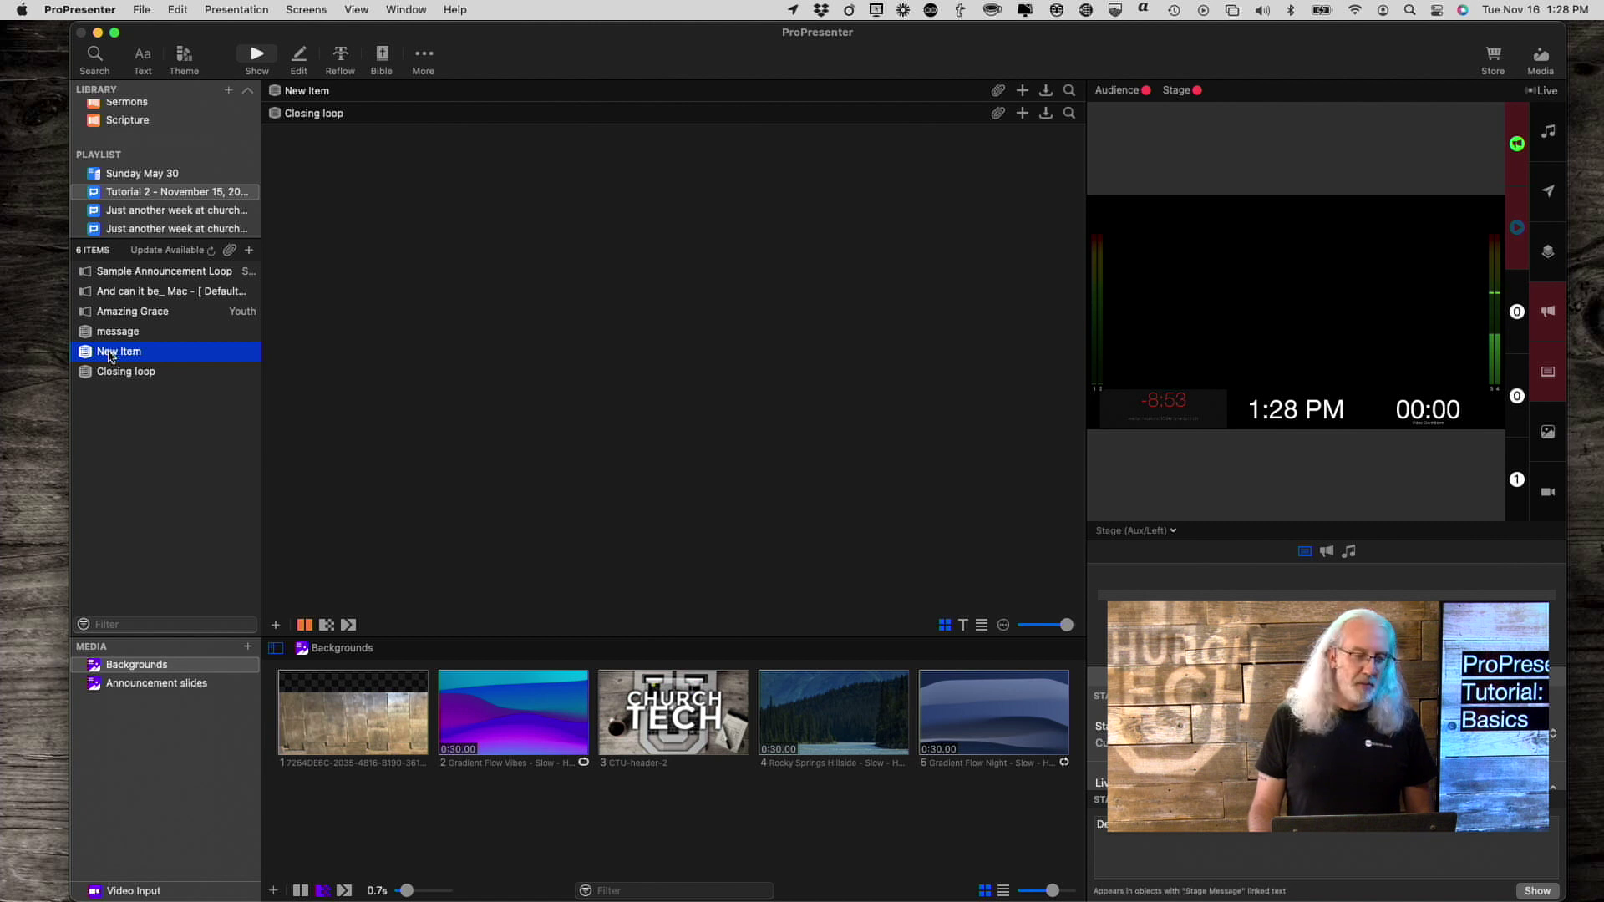
drag(111, 357, 131, 365)
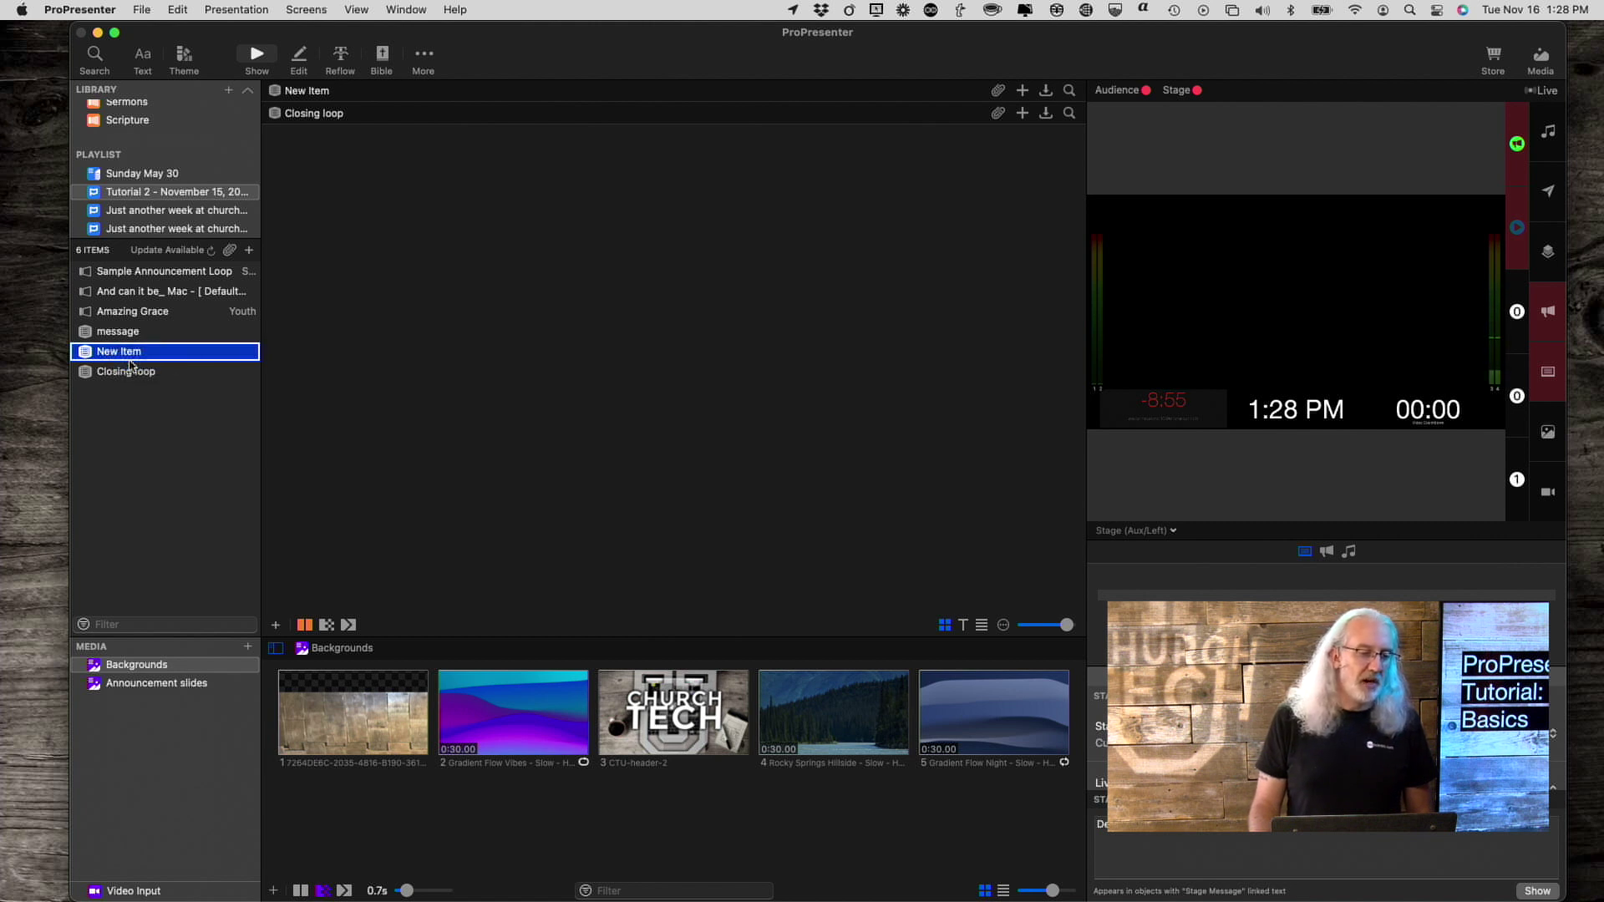
key(Delete)
- Review the Closing loop, Sample Announcement Loop and And can it be_ Mac slides
click(131, 352)
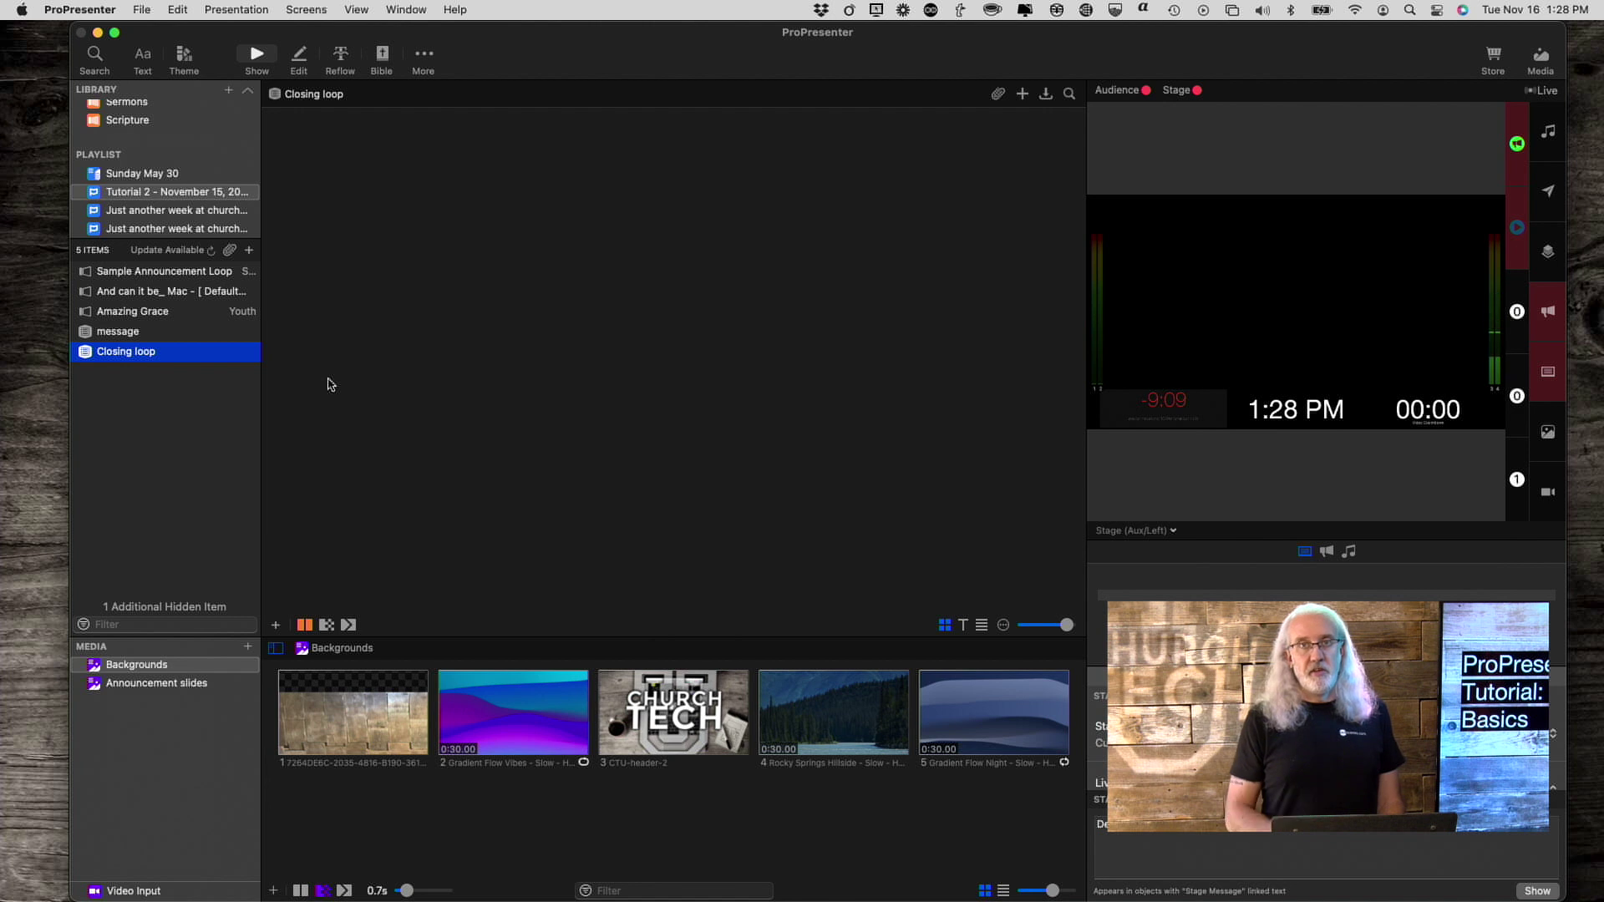
click(198, 277)
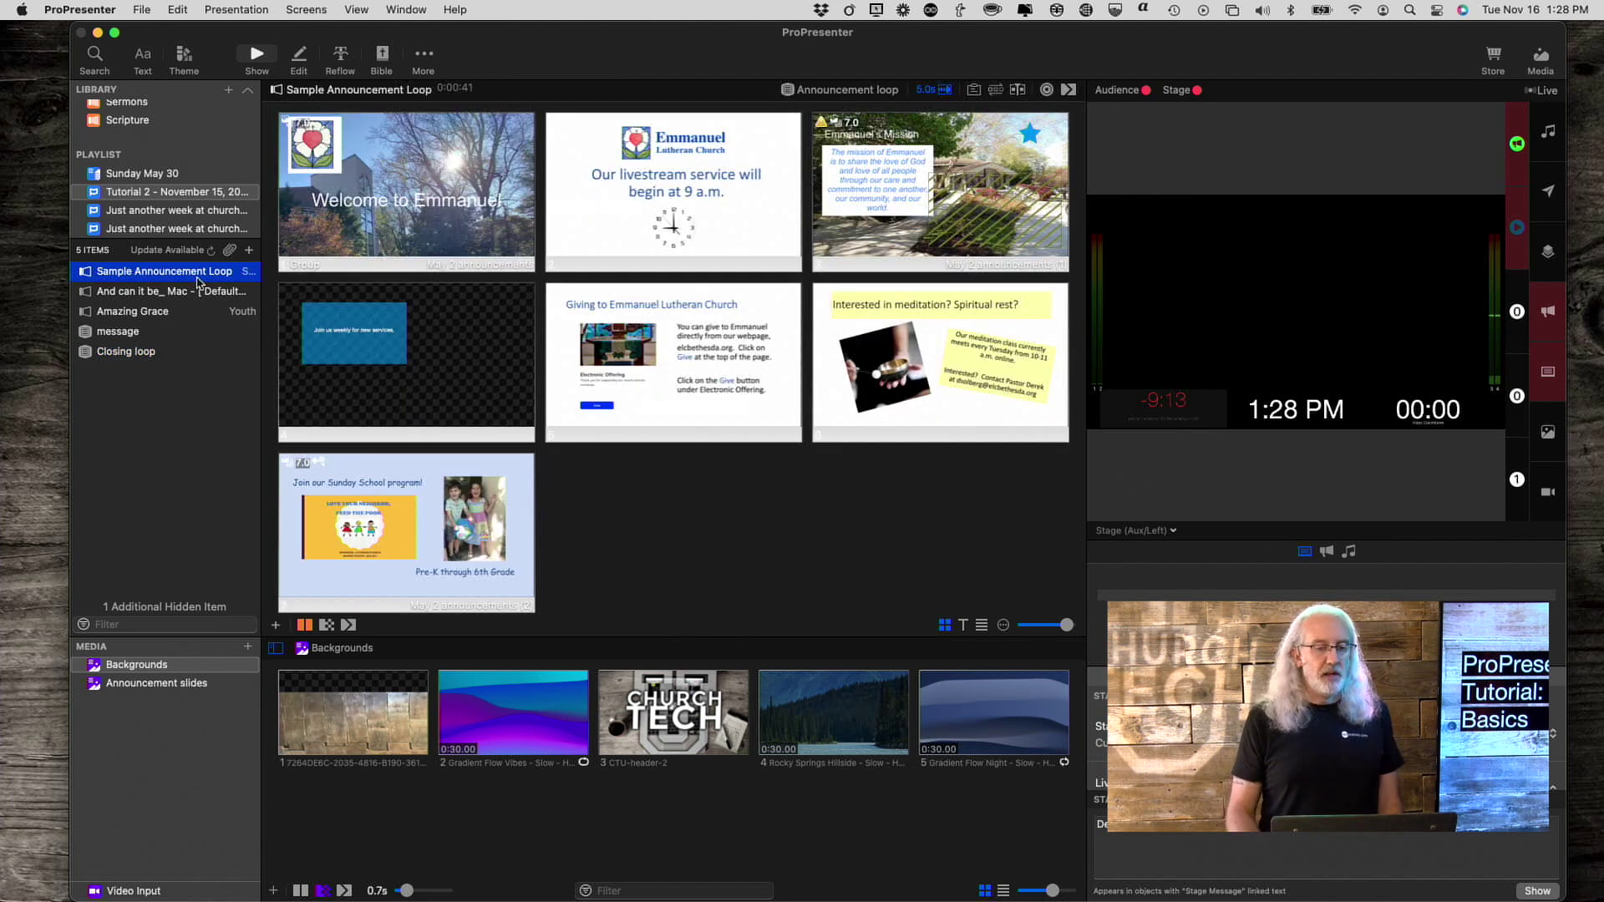
click(196, 292)
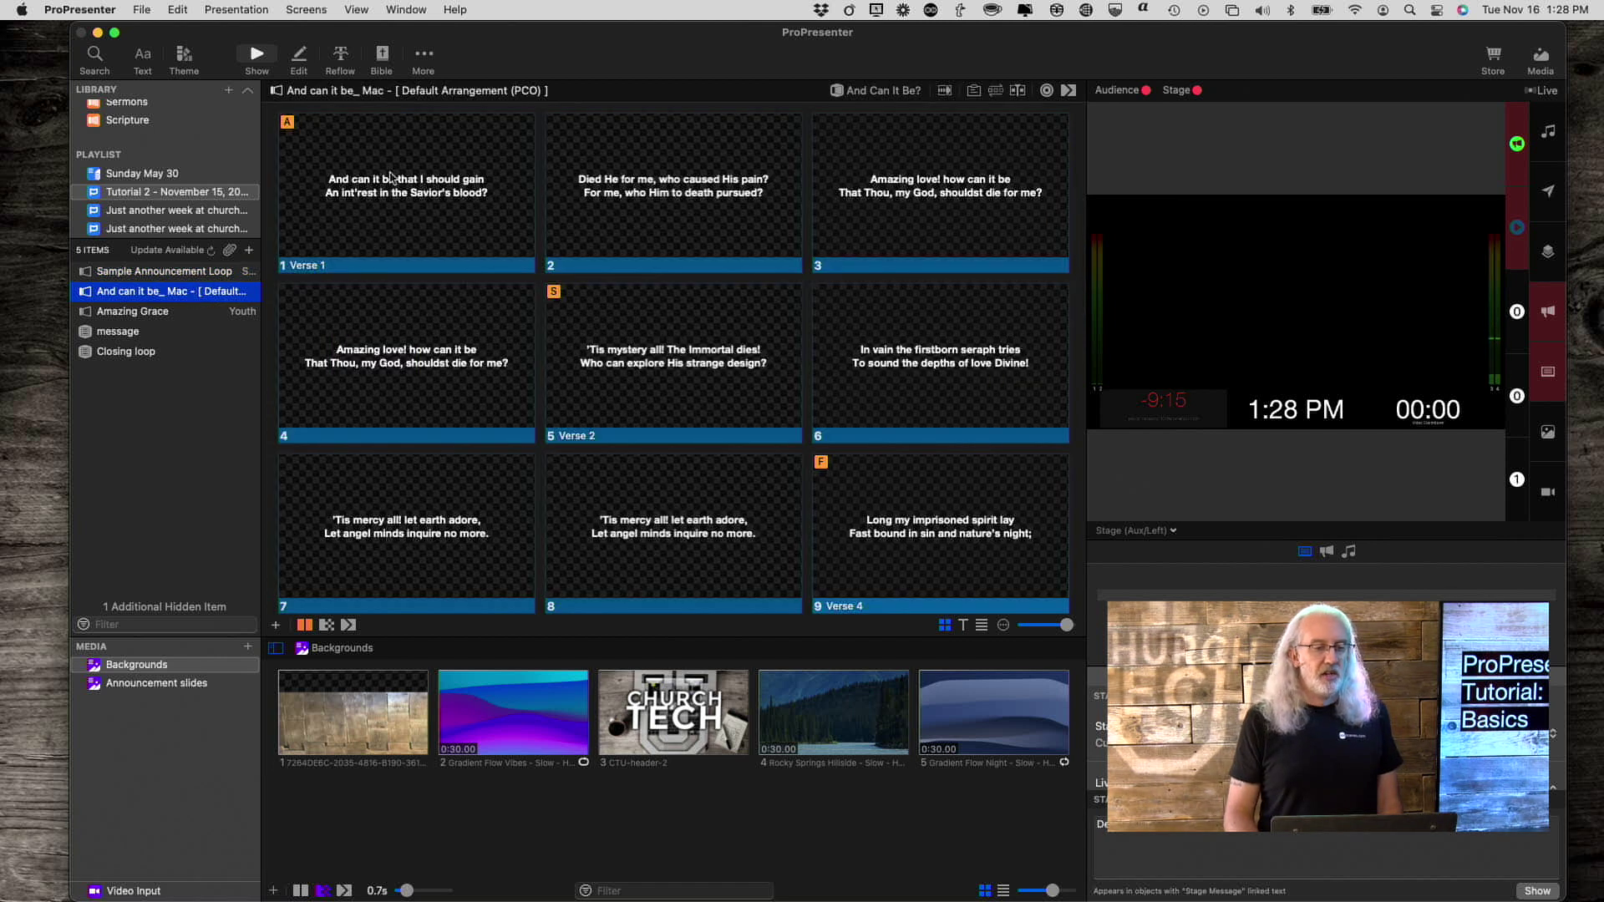